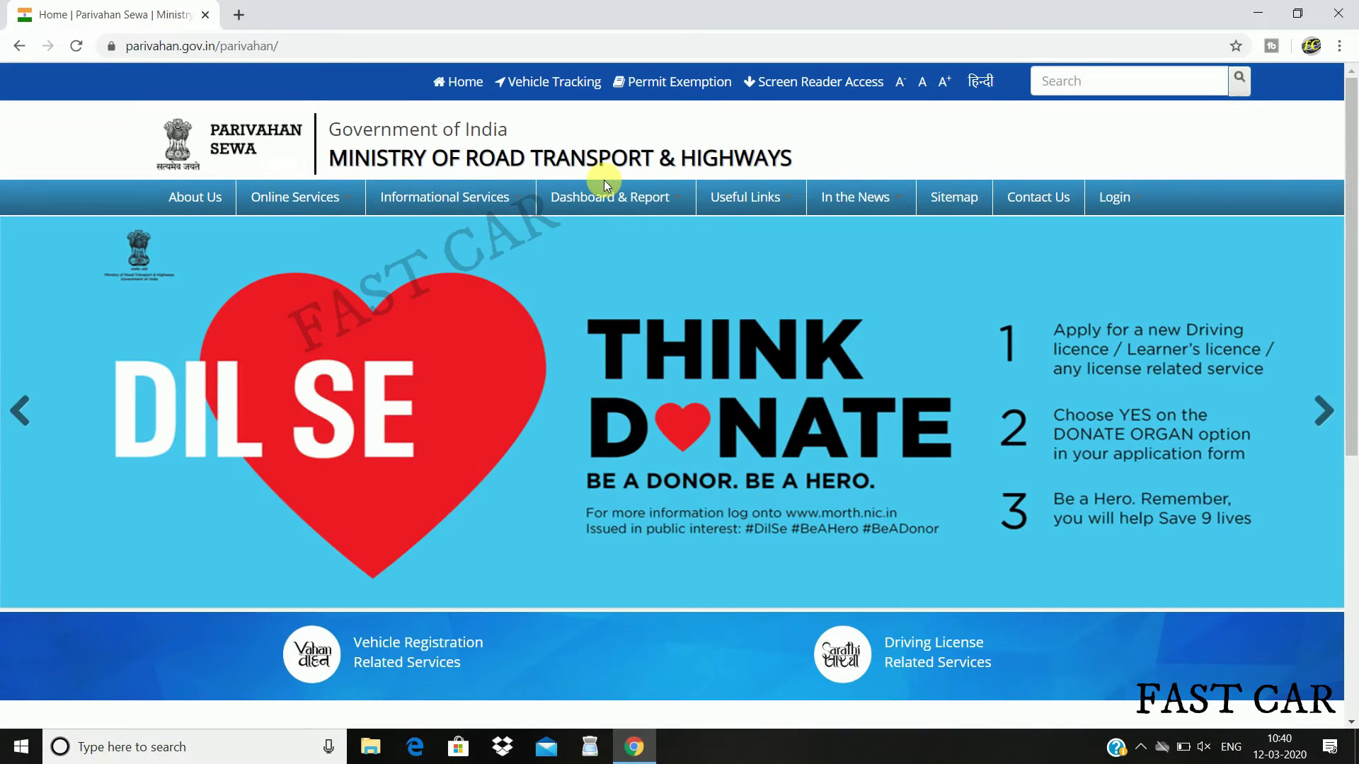
# Step: Open Driving License Related Services from the Parivahan Sewa Online Services menu
pyautogui.click(352, 191)
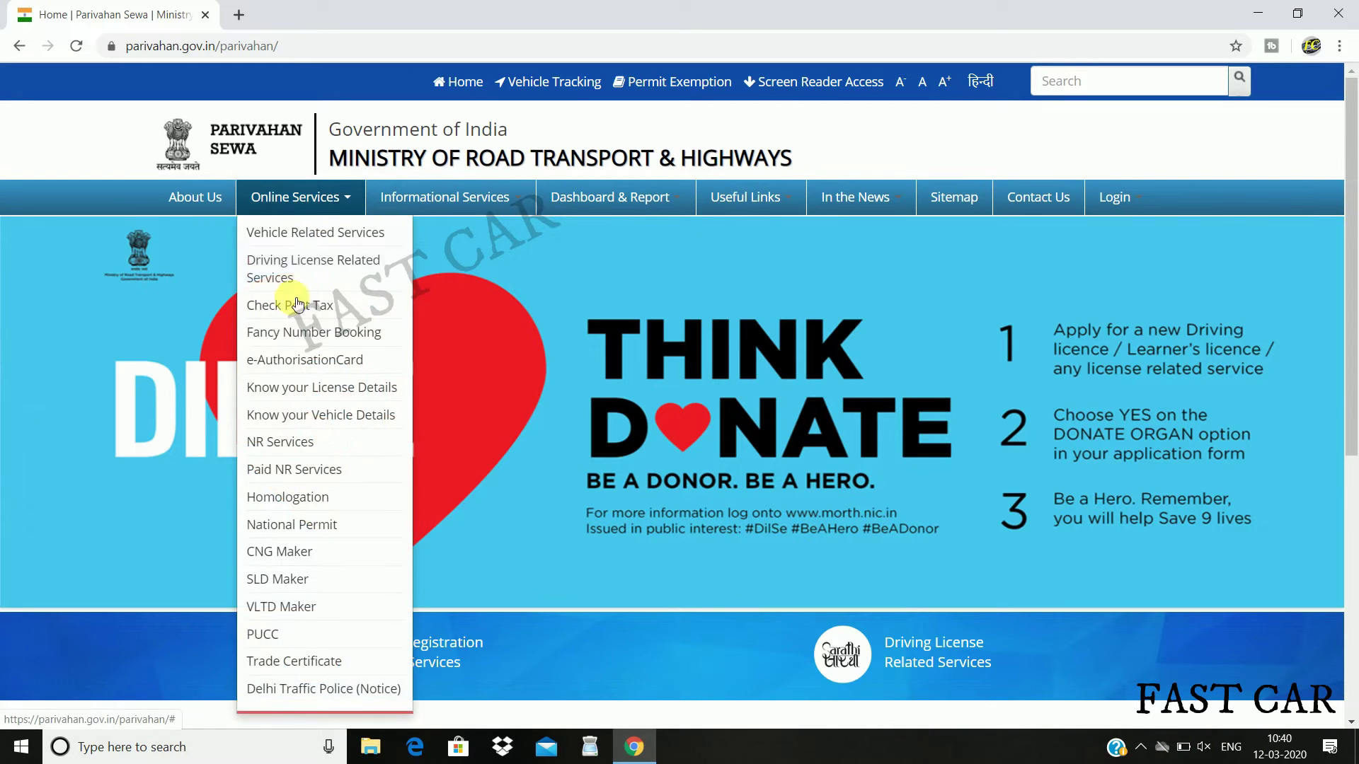
pyautogui.click(309, 280)
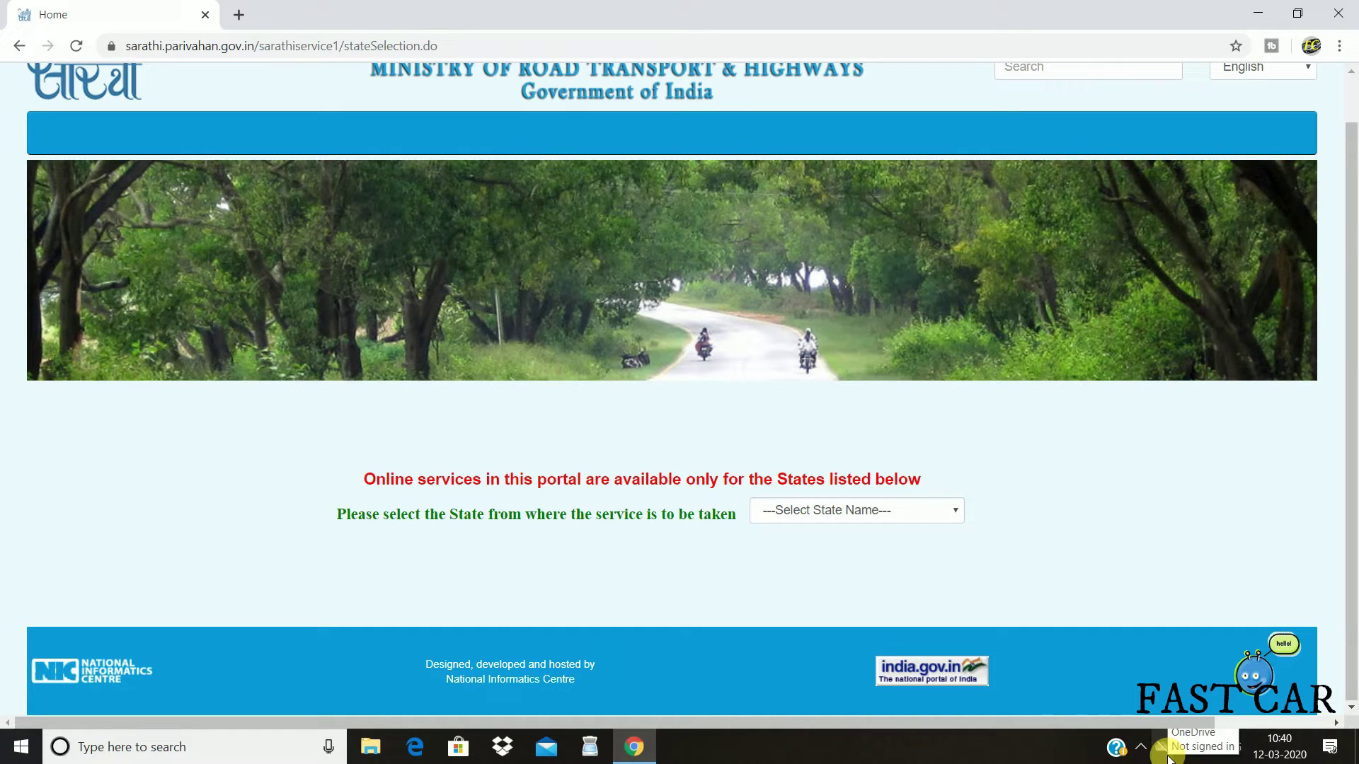
# Step: Select Haryana as the state for the licence service
pyautogui.click(860, 518)
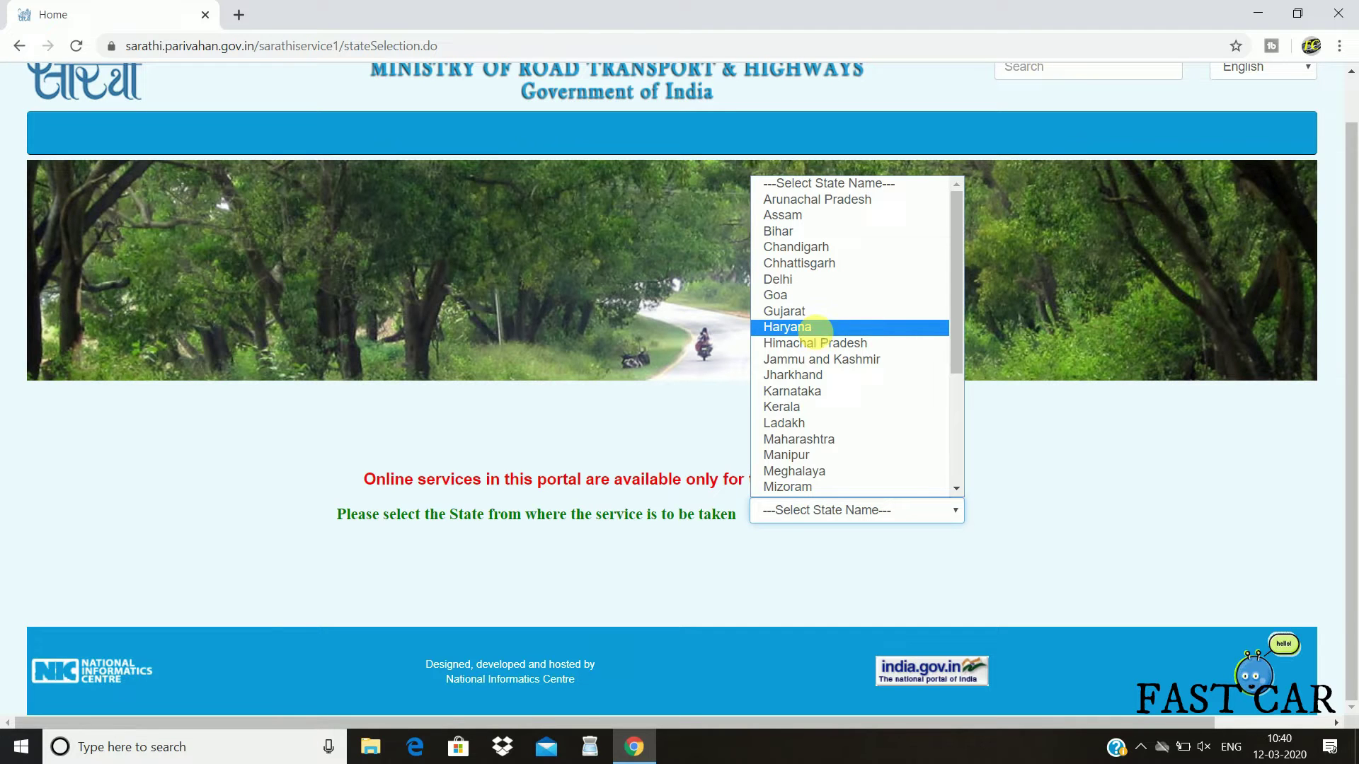
pyautogui.click(817, 330)
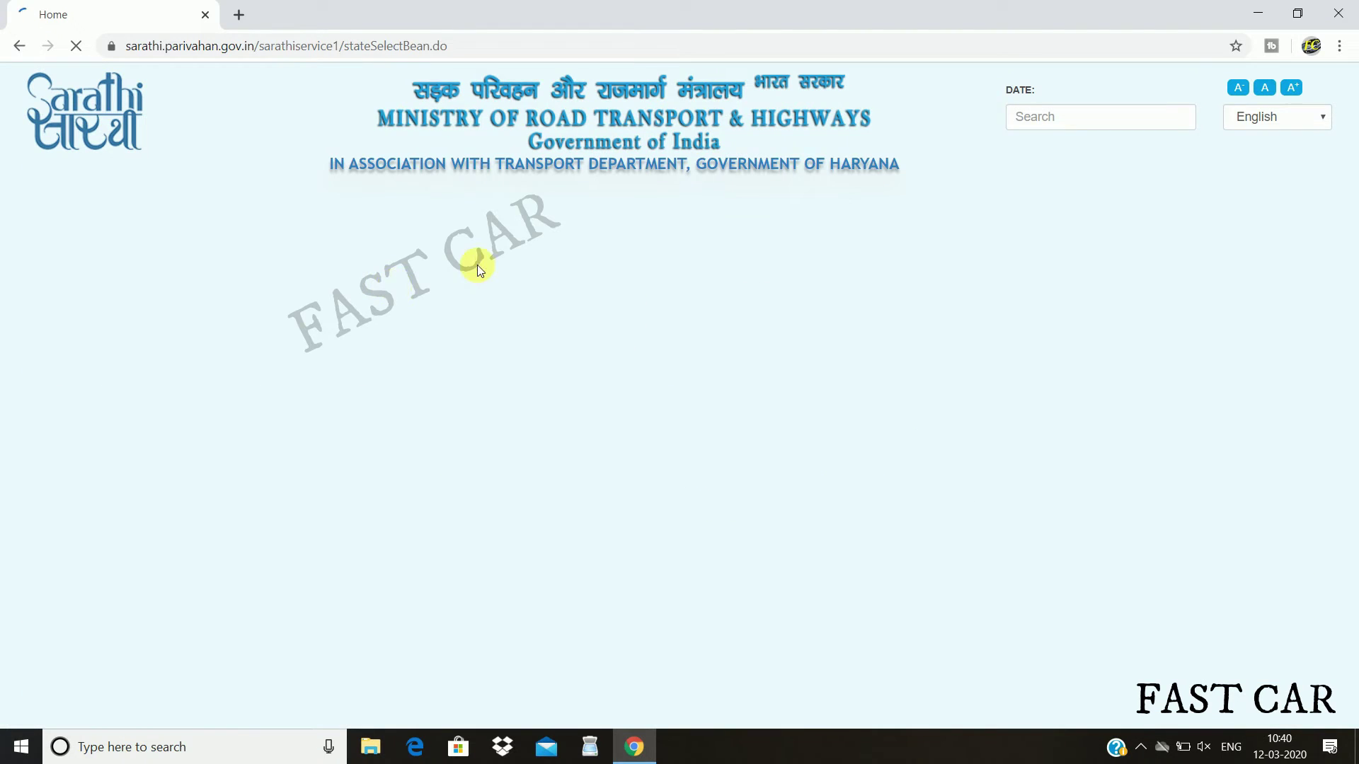
pyautogui.scroll(-2, 177, 447)
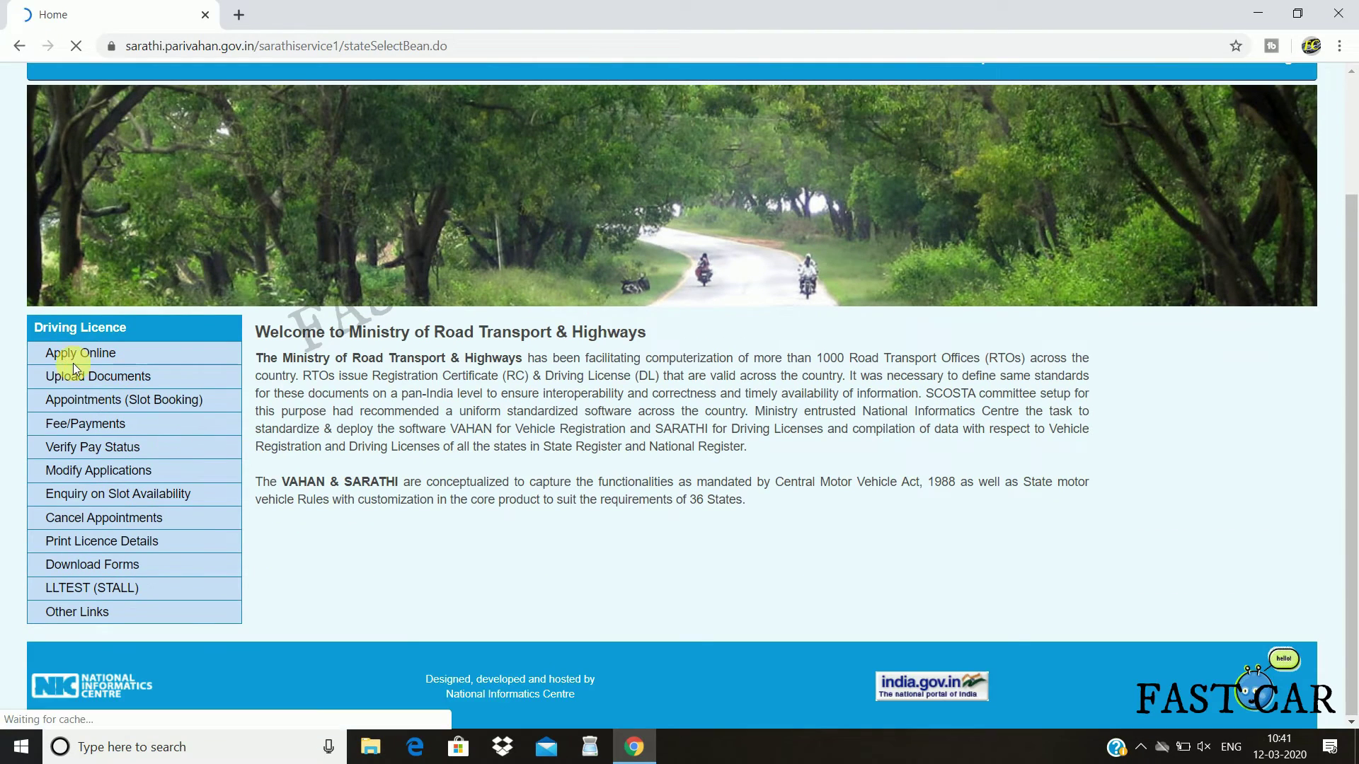
# Step: Start a New Learners Licence application, leaving the applicant category unselected, and submit
pyautogui.click(77, 356)
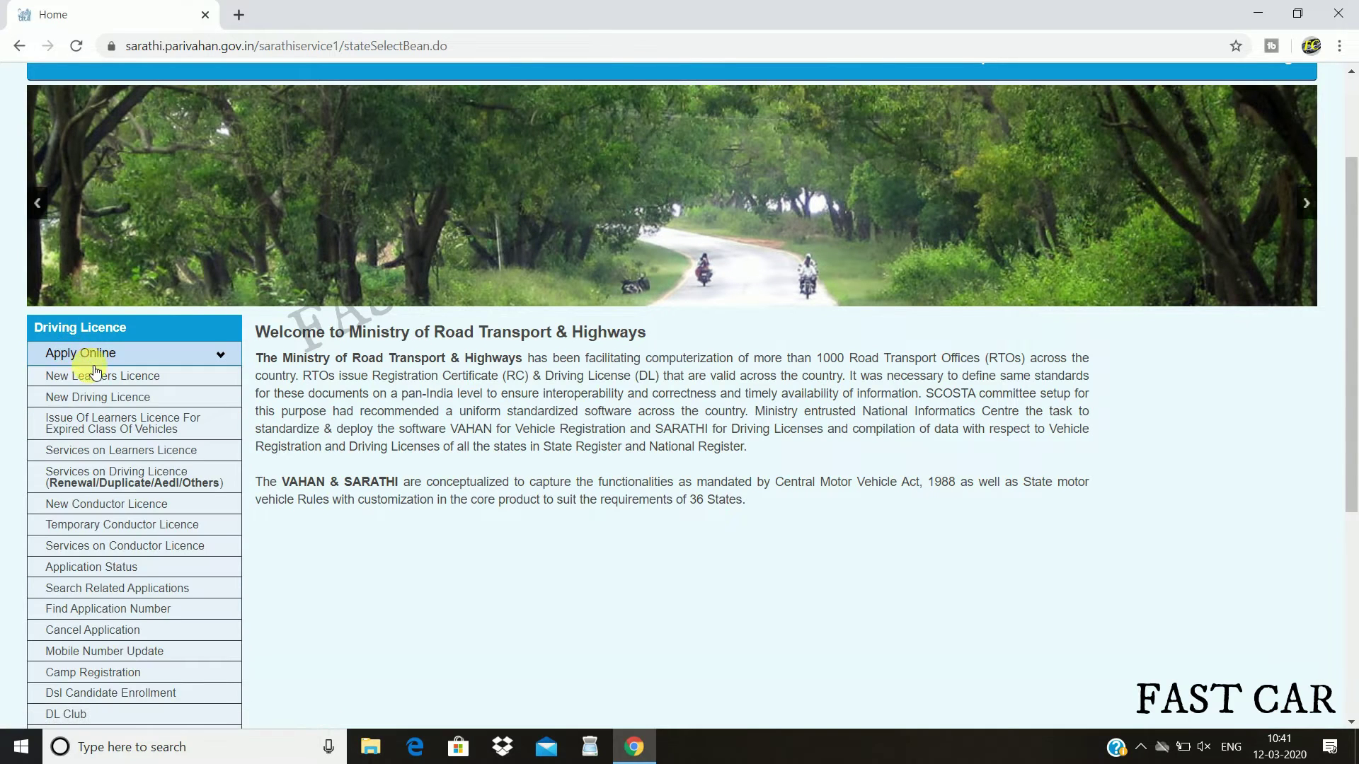
pyautogui.click(120, 385)
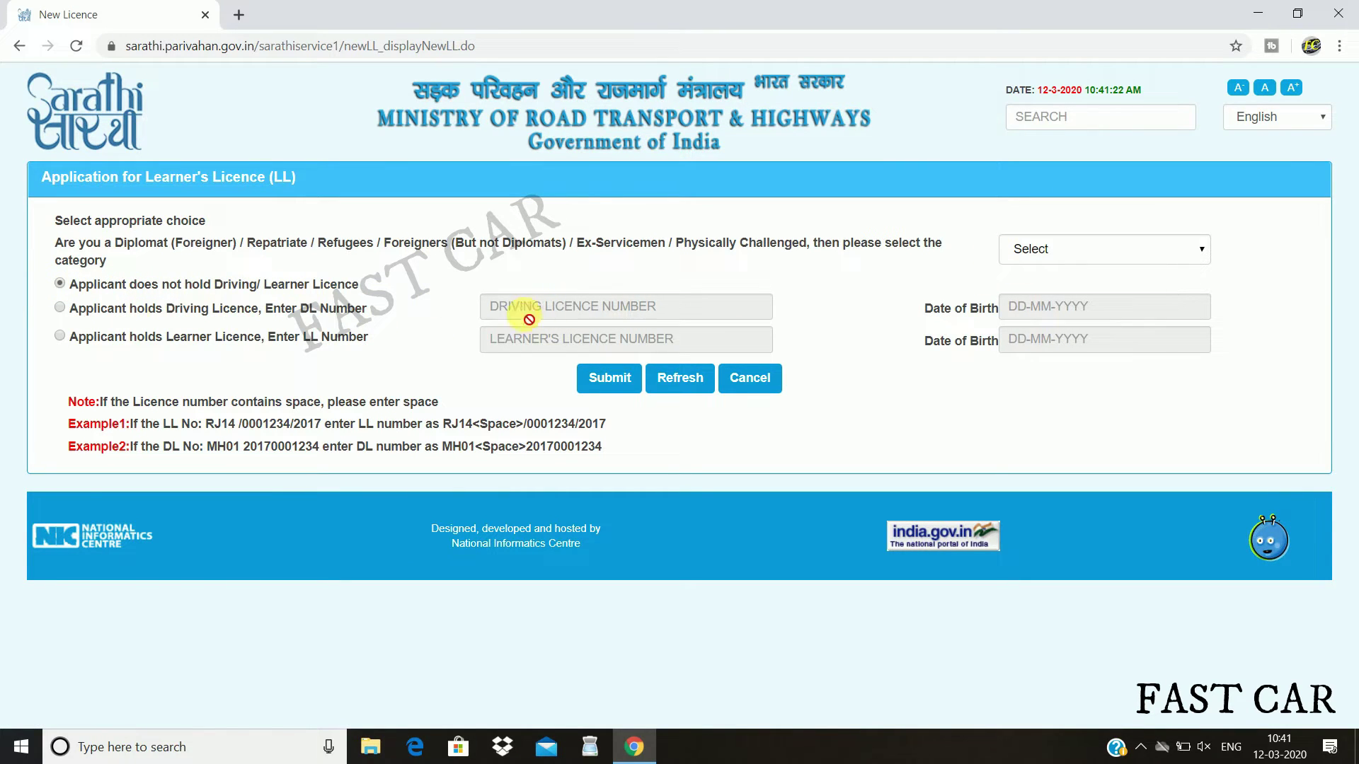
pyautogui.click(1050, 253)
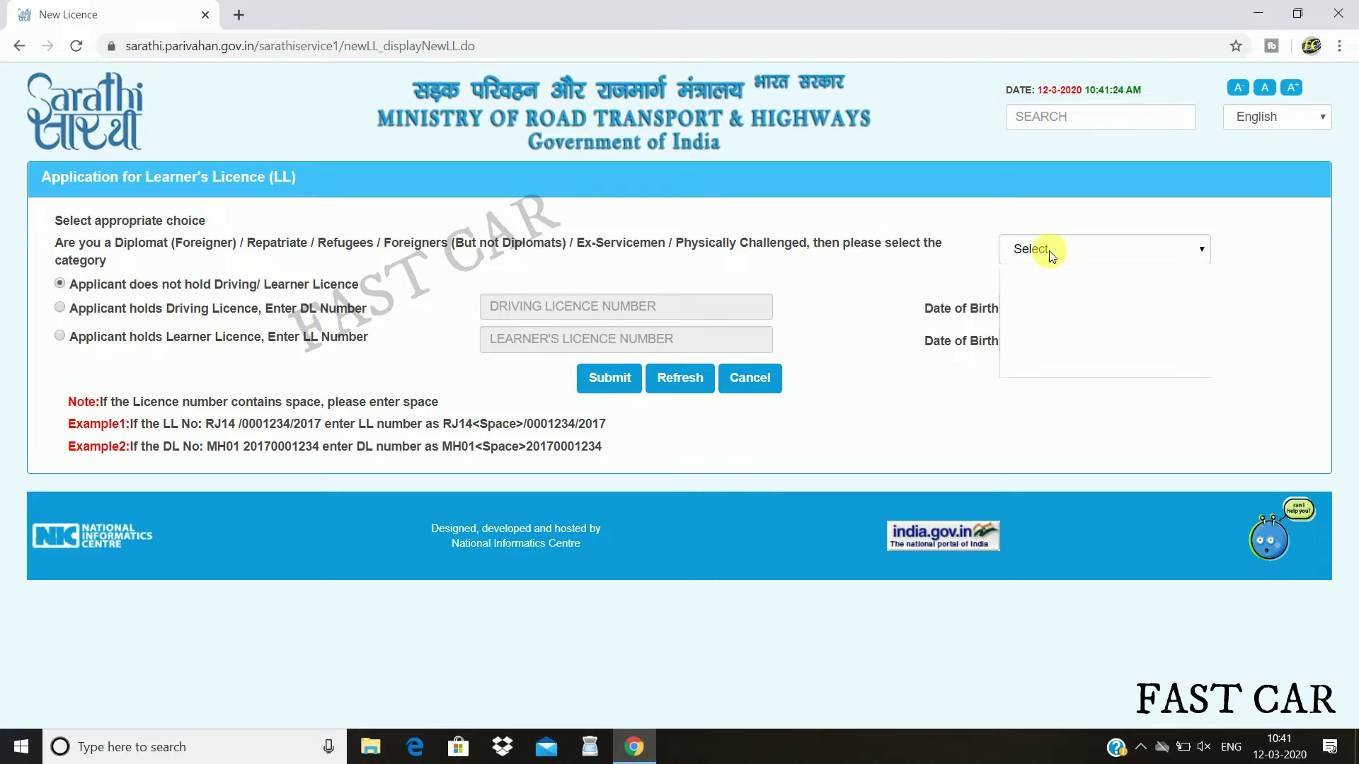
pyautogui.click(795, 249)
pyautogui.click(603, 378)
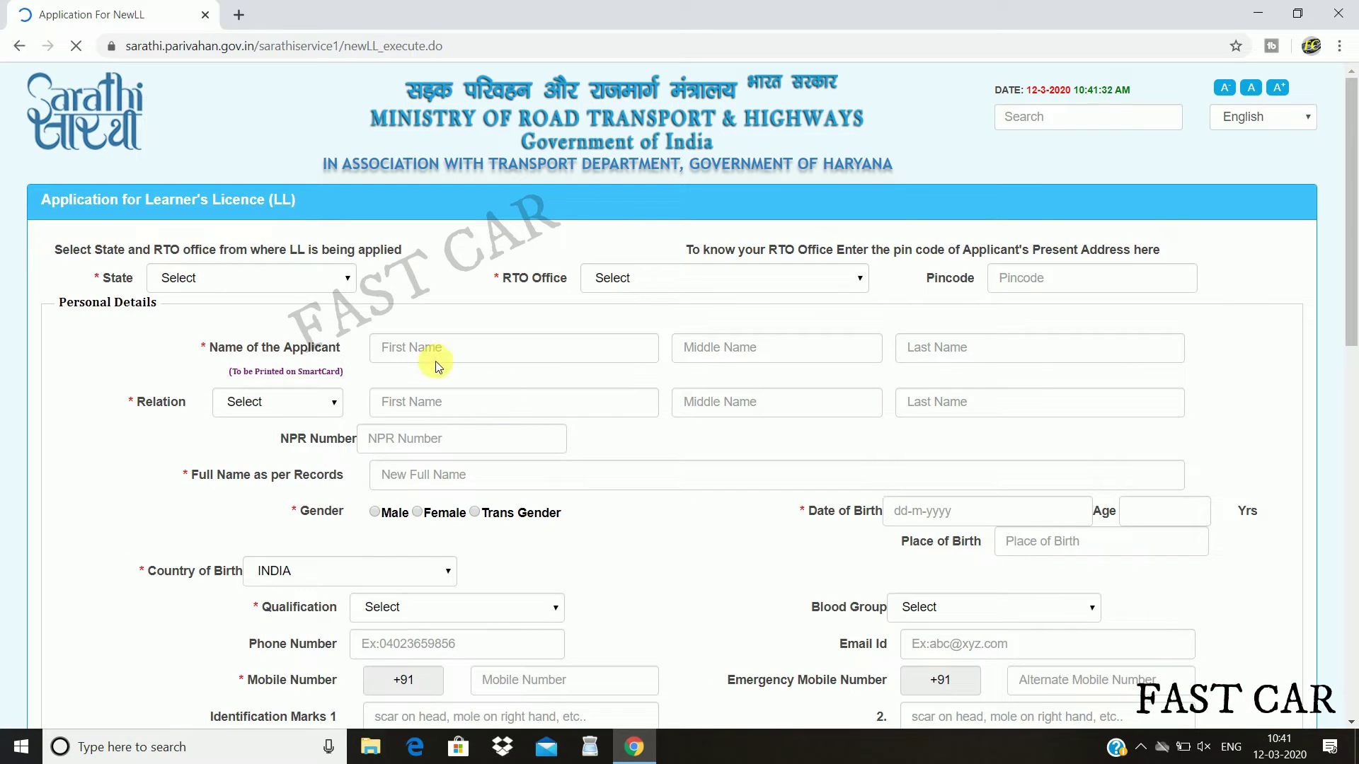
# Step: Set state Haryana and the Haryana RTO office, then start entering the applicant's mobile number
pyautogui.click(198, 287)
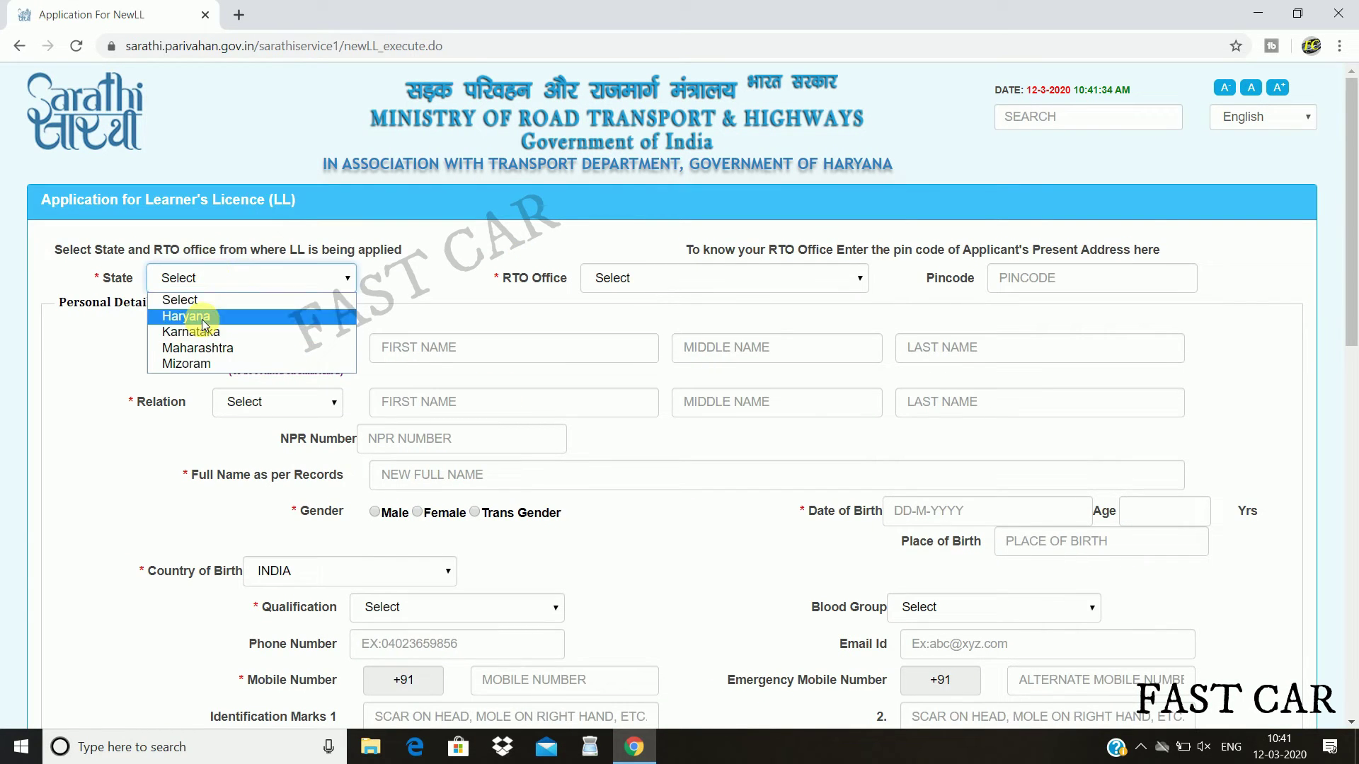
pyautogui.click(249, 318)
pyautogui.click(654, 283)
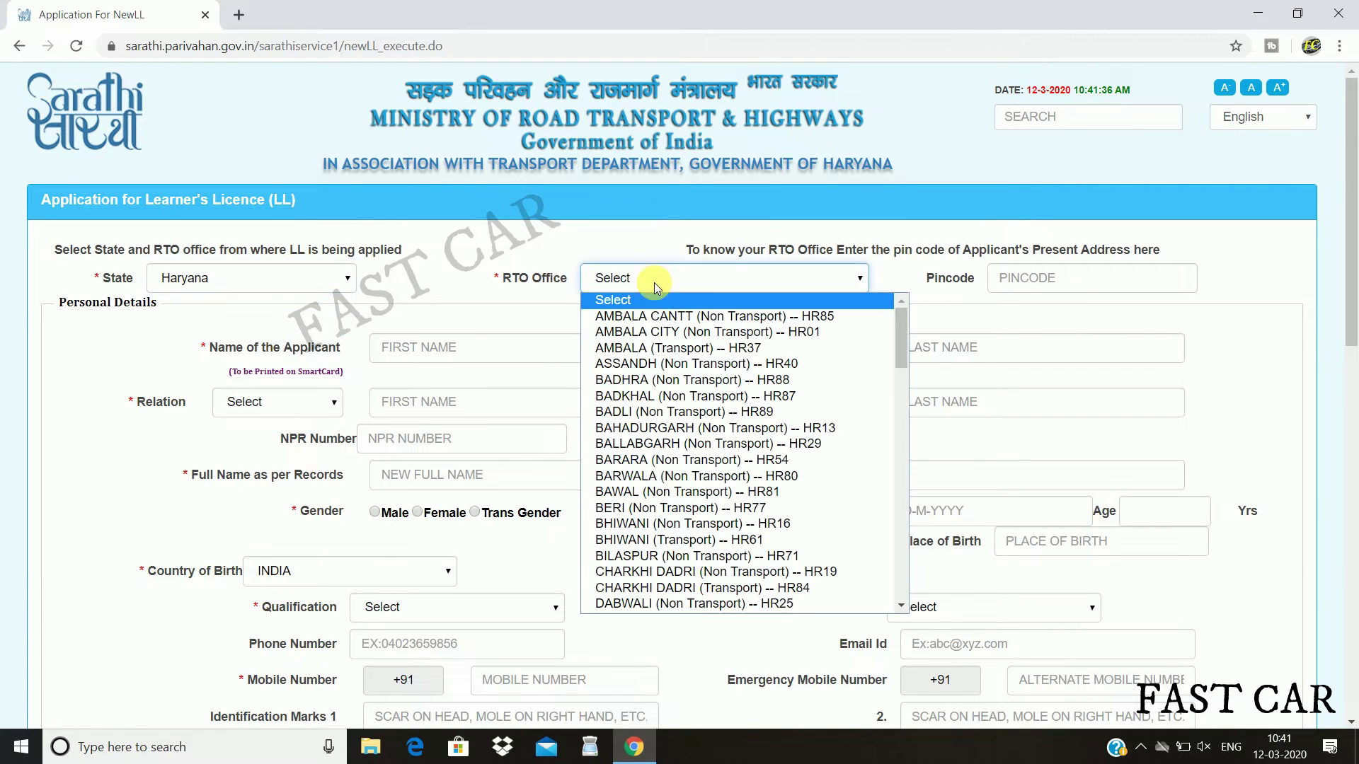
pyautogui.write('har')
pyautogui.press('Down')
pyautogui.press('Down')
pyautogui.press('Down')
pyautogui.press('Down')
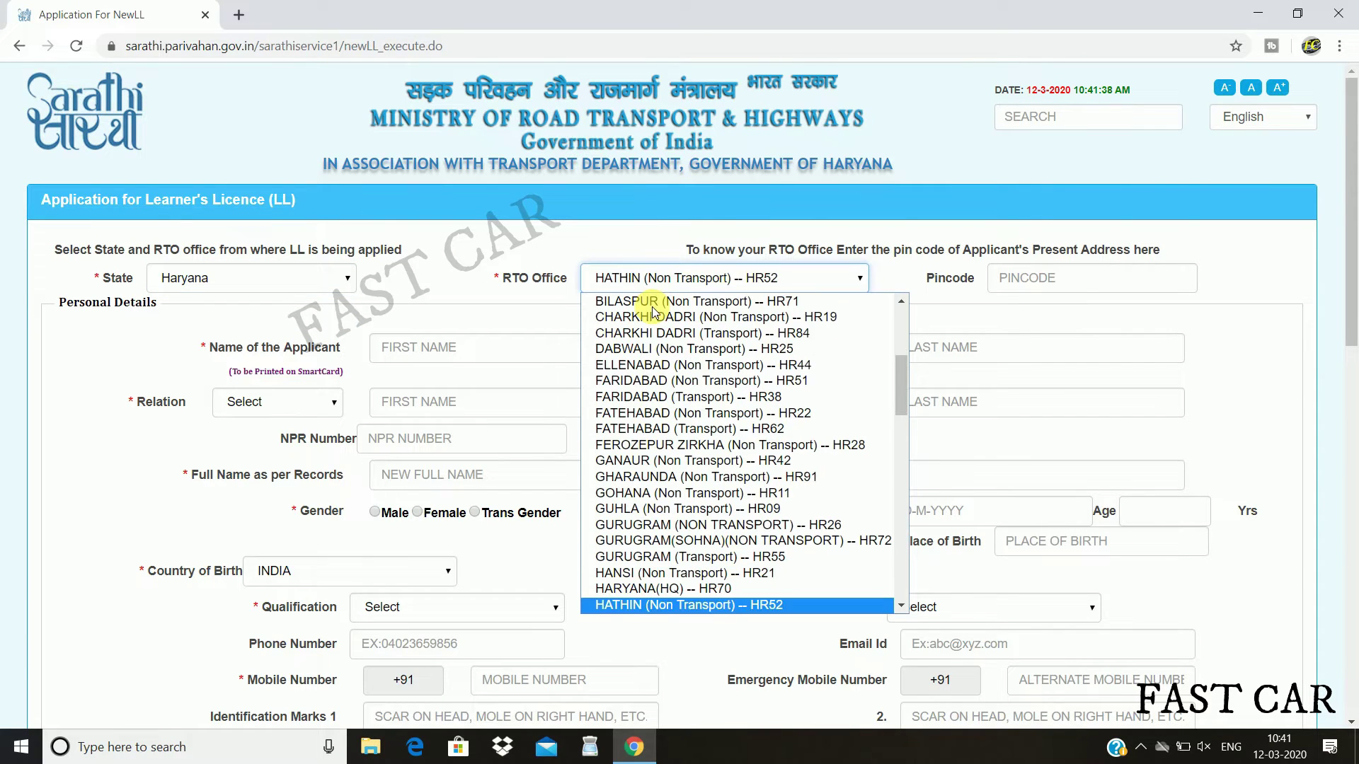
pyautogui.write('har')
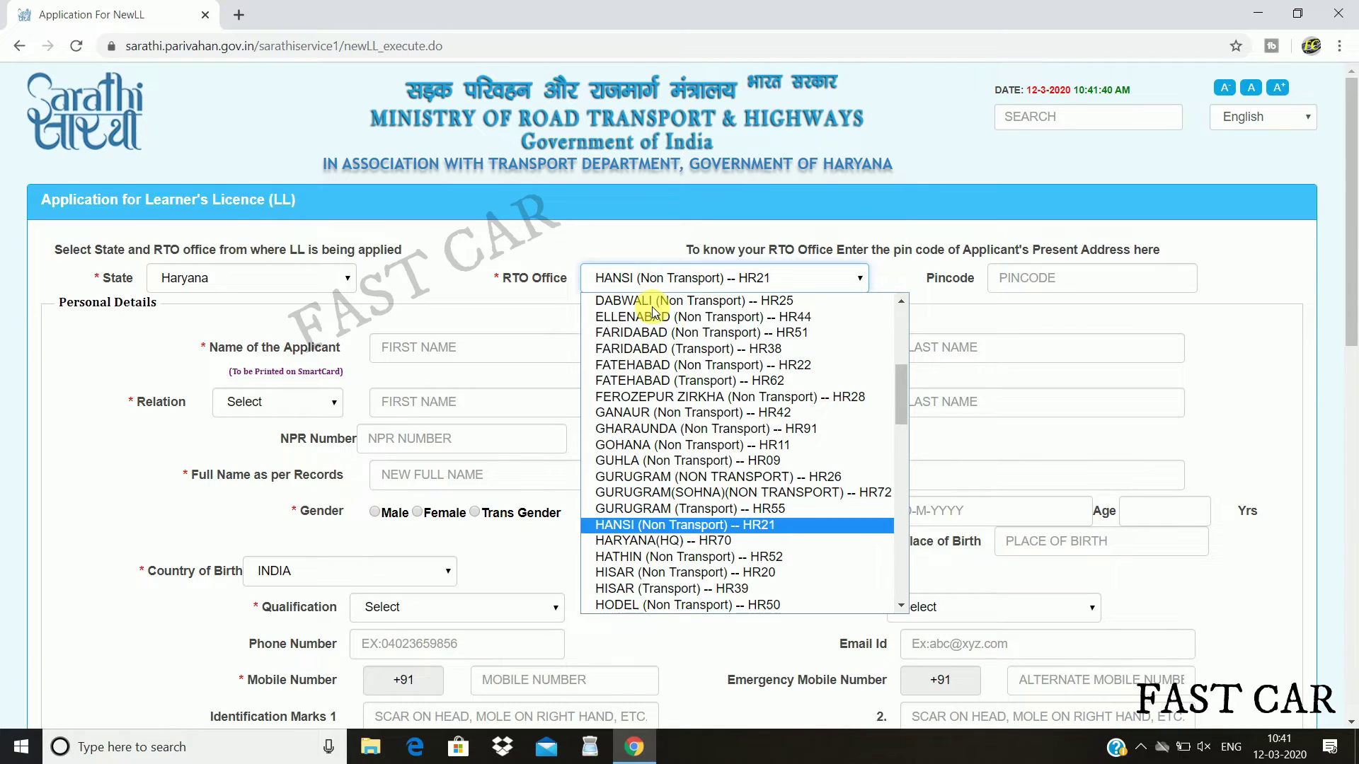
pyautogui.write('g')
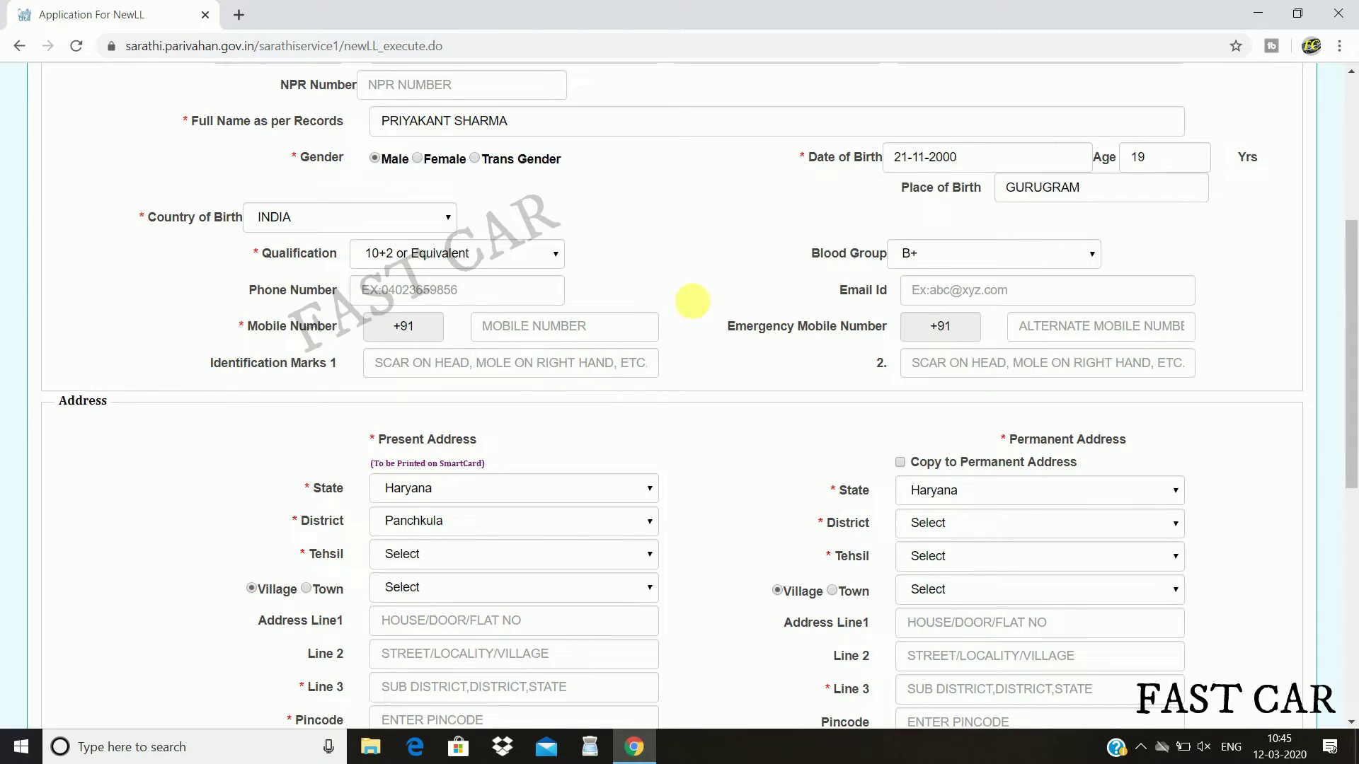
pyautogui.scroll(1, 695, 297)
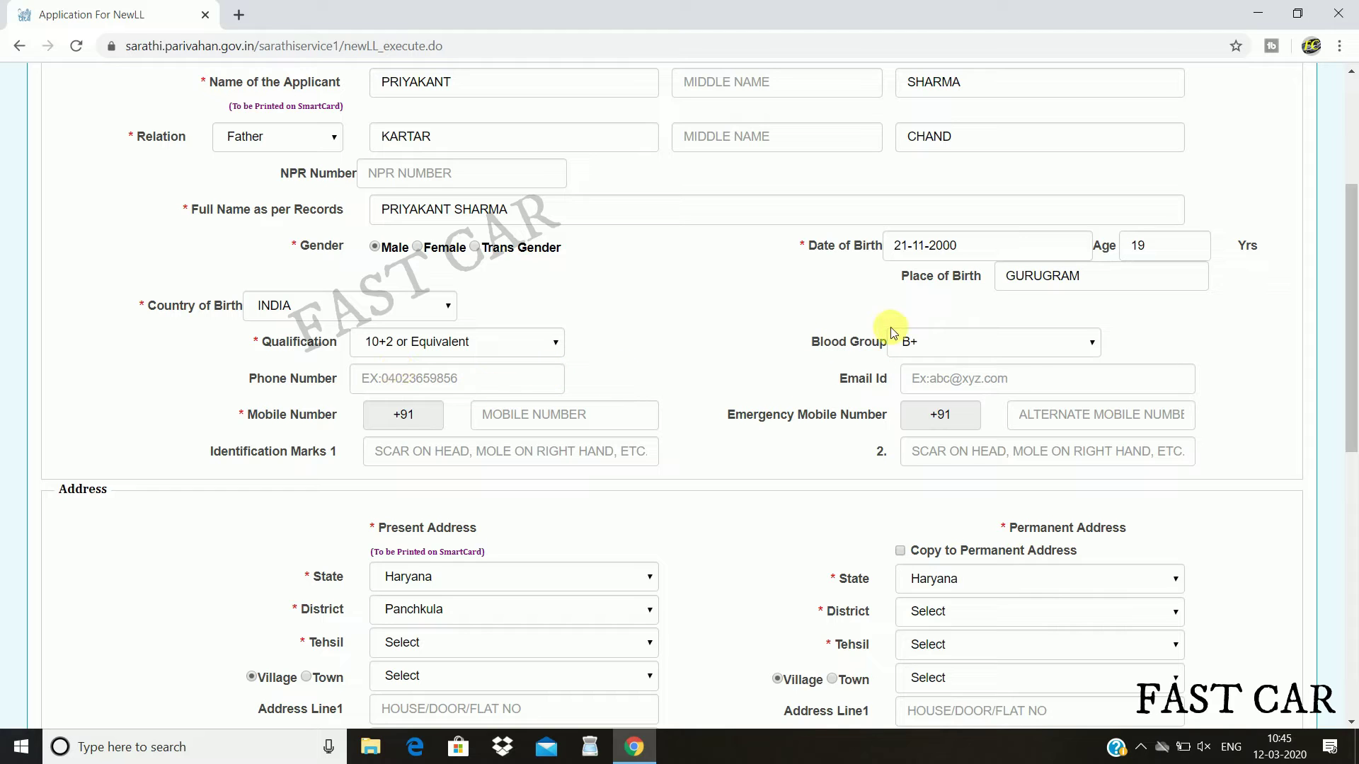
pyautogui.click(501, 410)
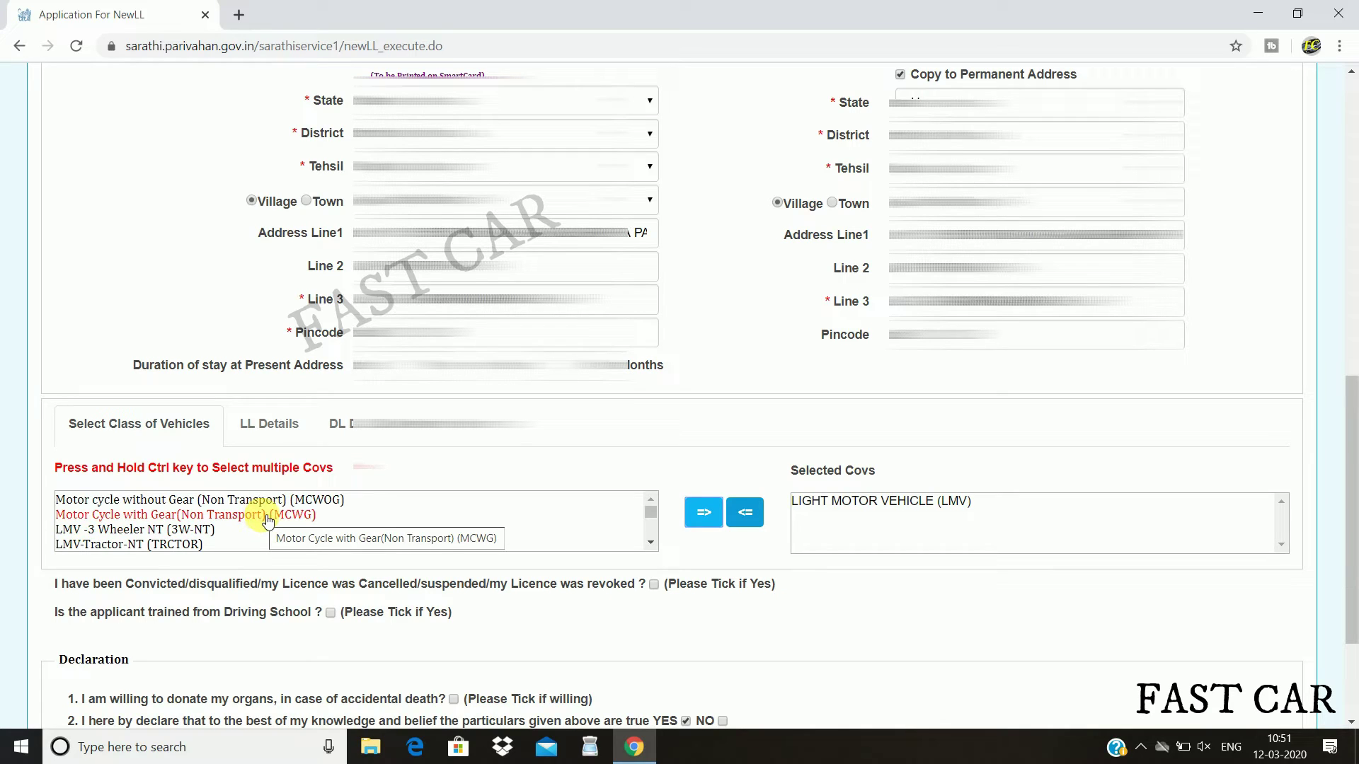
# Step: Move Motor Cycle with Gear (MCWG) into Selected Covs next to LMV
pyautogui.scroll(-5, 268, 521)
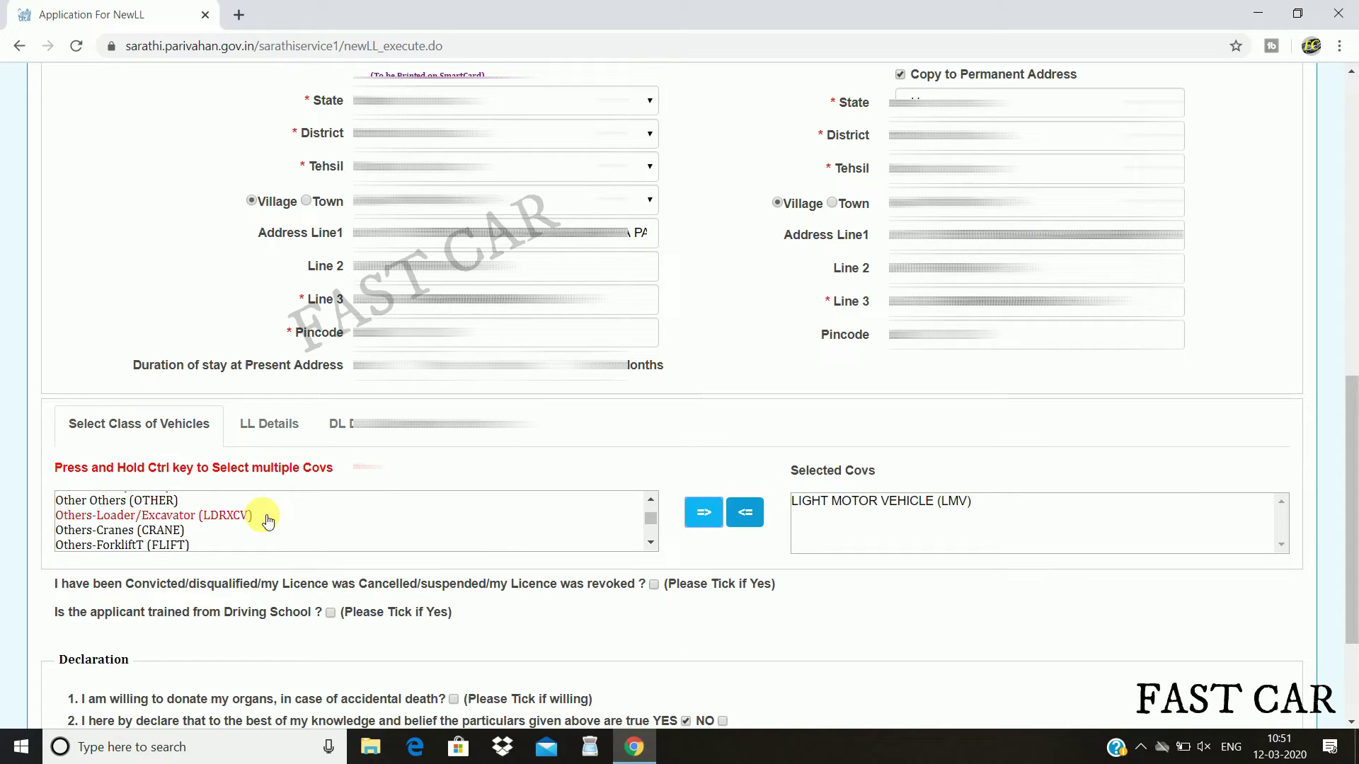
pyautogui.scroll(-8, 267, 521)
pyautogui.scroll(15, 299, 467)
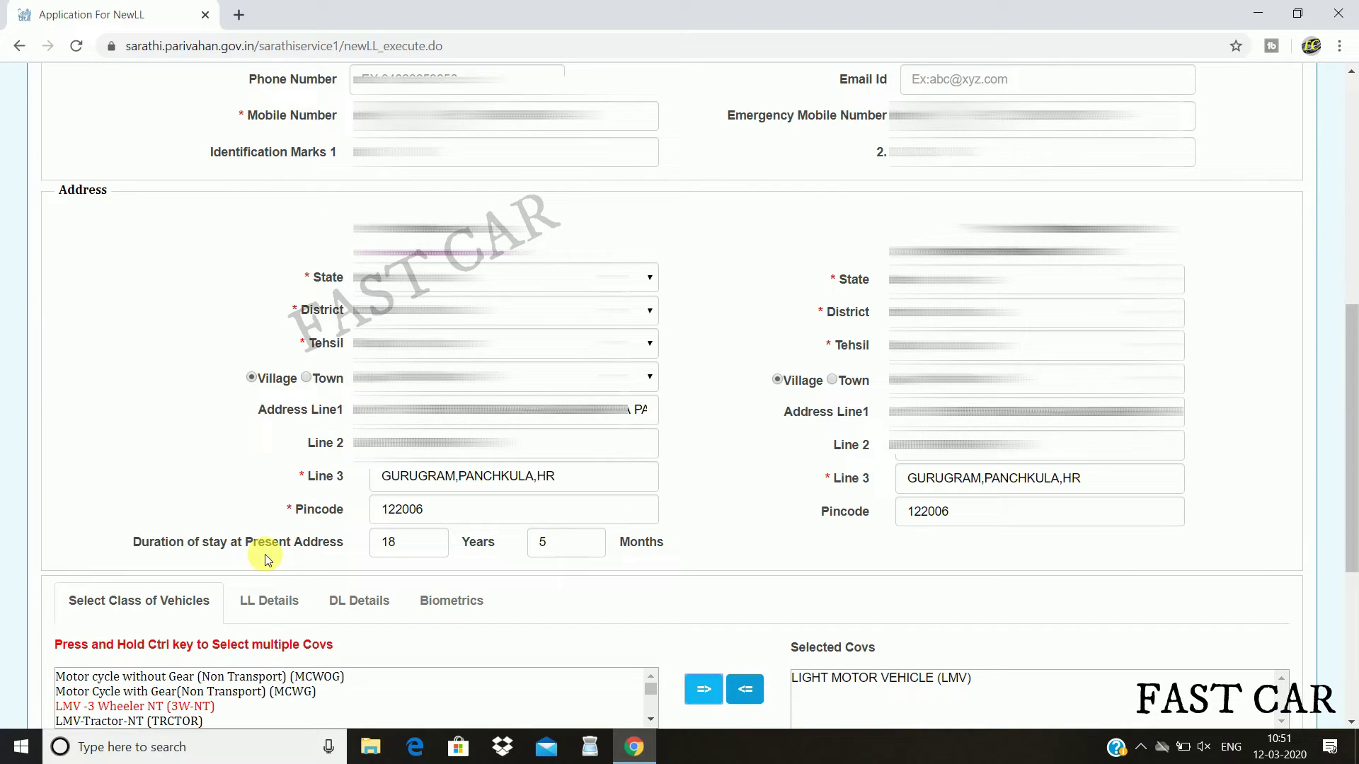
pyautogui.click(273, 691)
pyautogui.scroll(-3, 1351, 438)
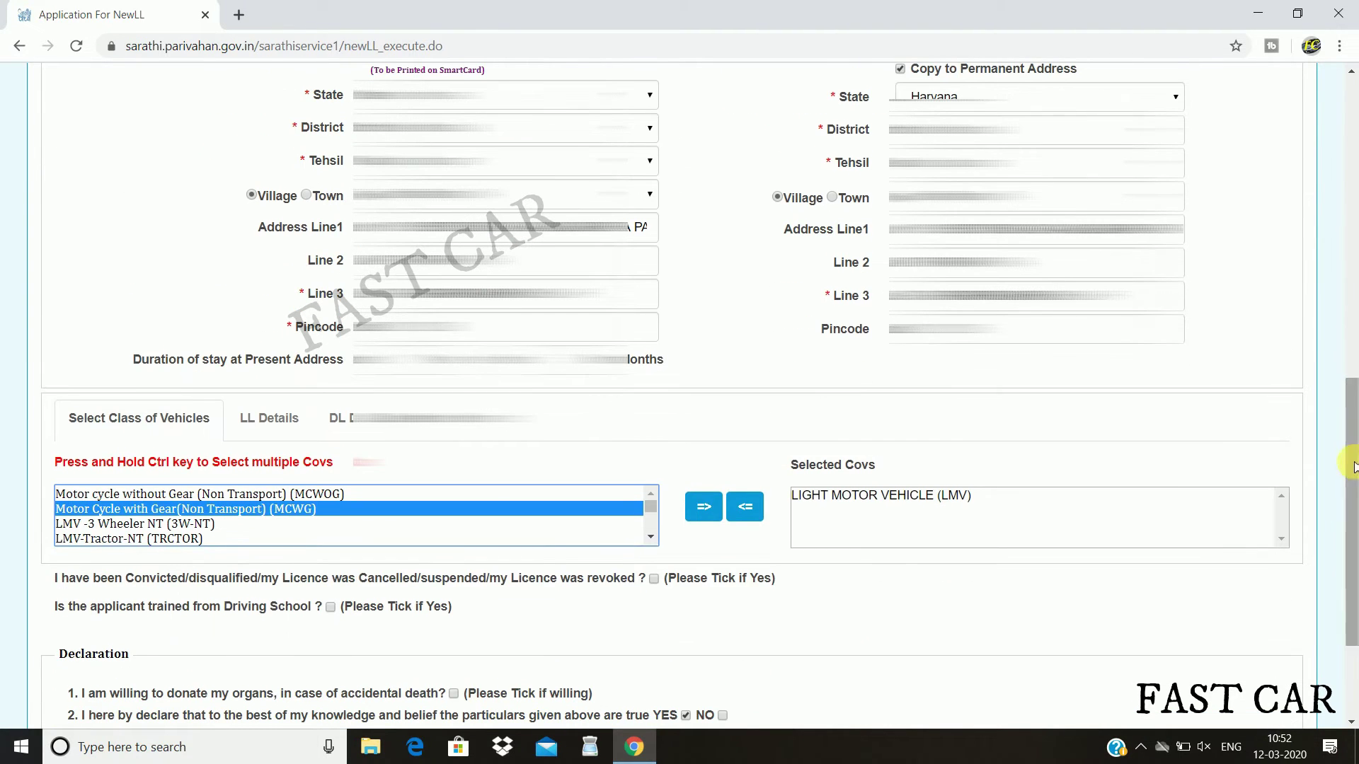
pyautogui.click(711, 506)
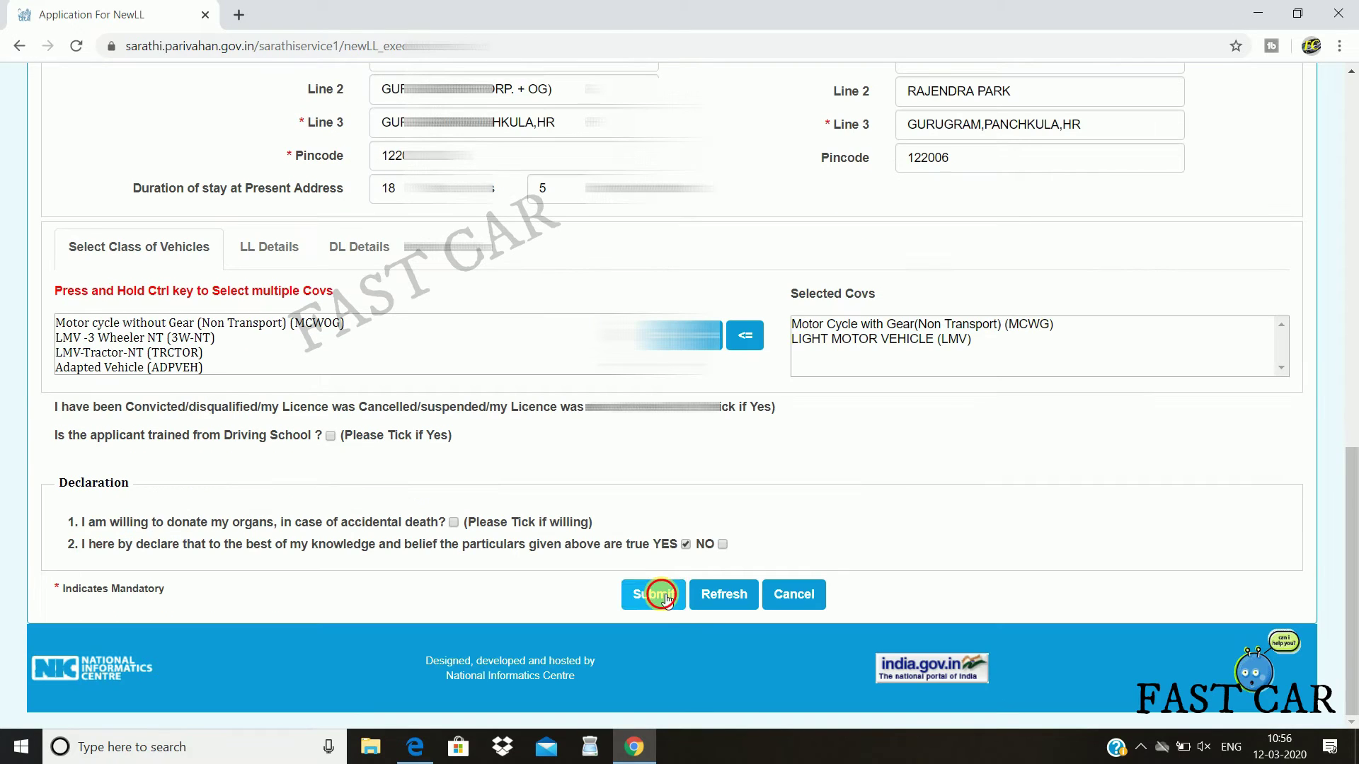
# Step: Submit the learner's licence form, accepting the warning and the Are you sure confirmation
pyautogui.click(653, 594)
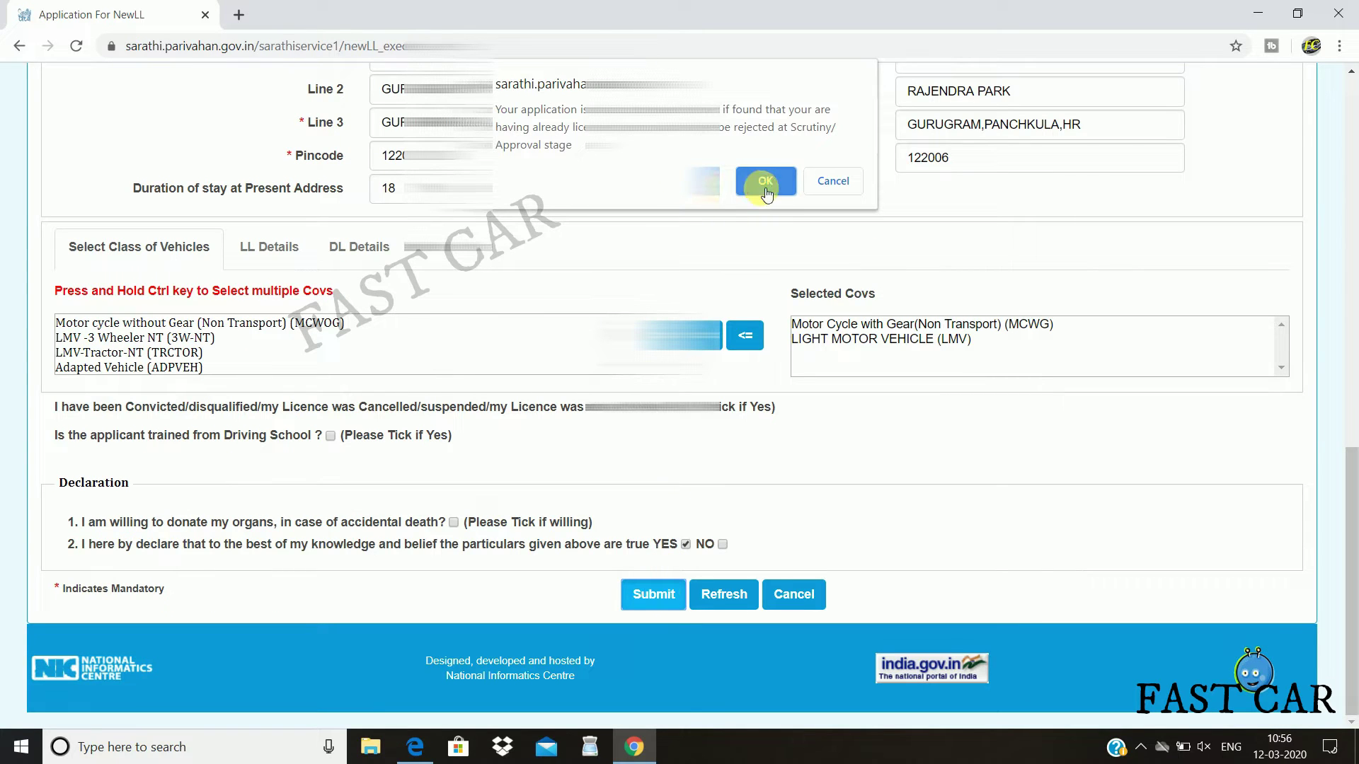
pyautogui.click(766, 182)
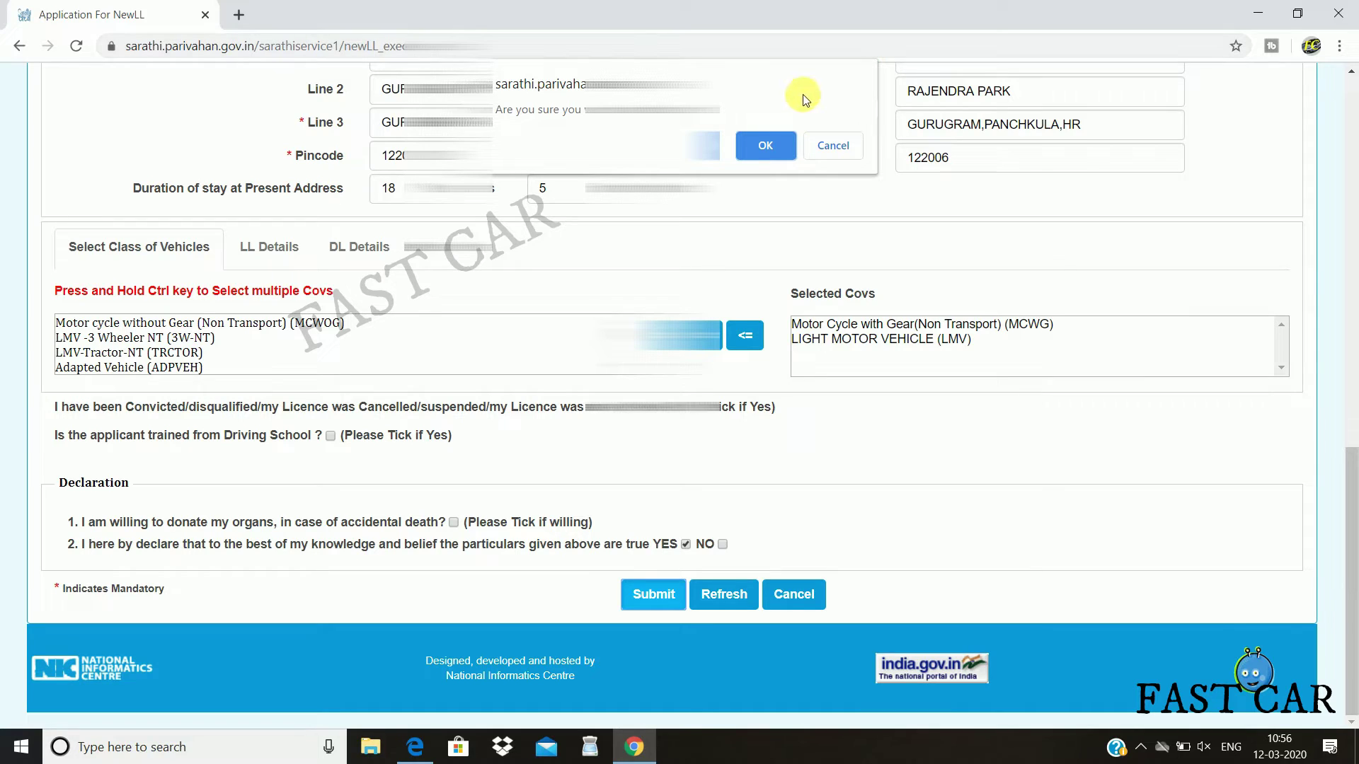
pyautogui.click(753, 150)
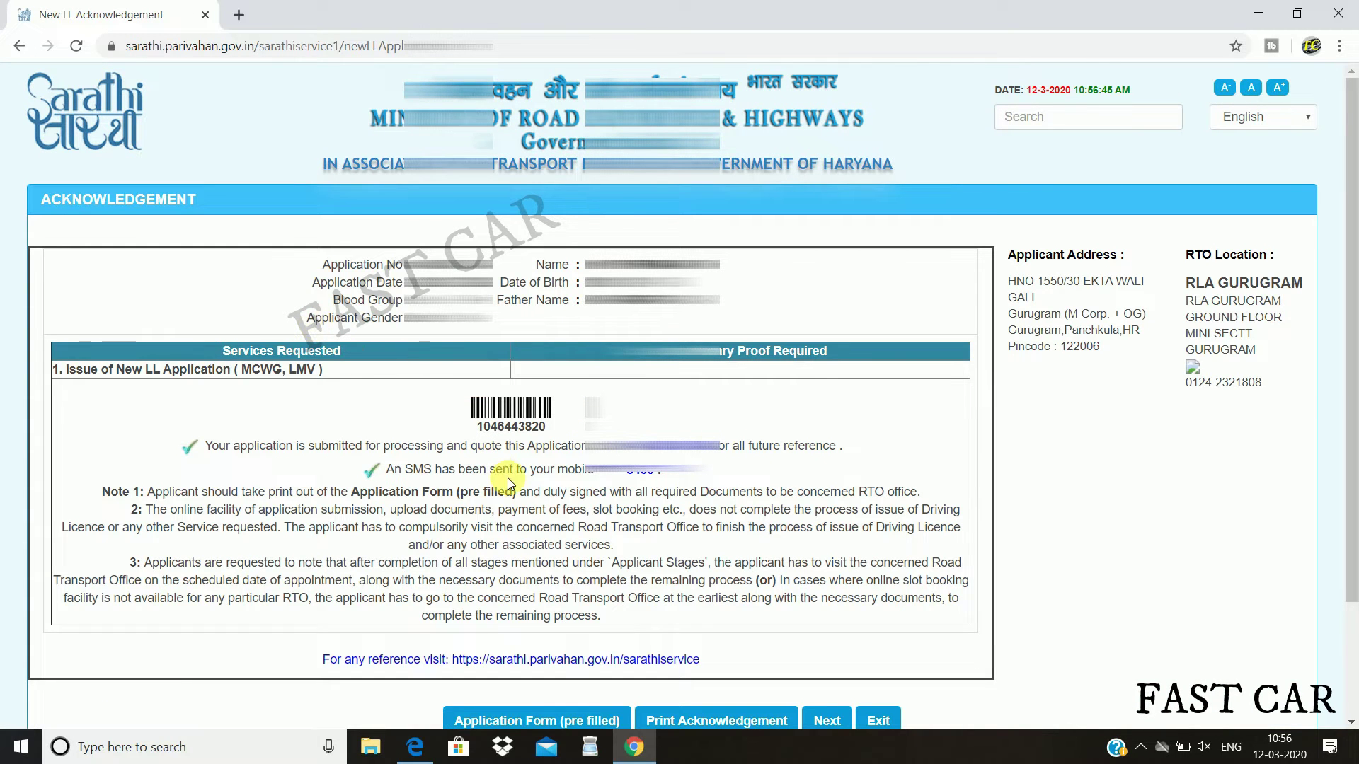
# Step: Continue from the New LL Acknowledgement to the Application Status page
pyautogui.scroll(-3, 534, 545)
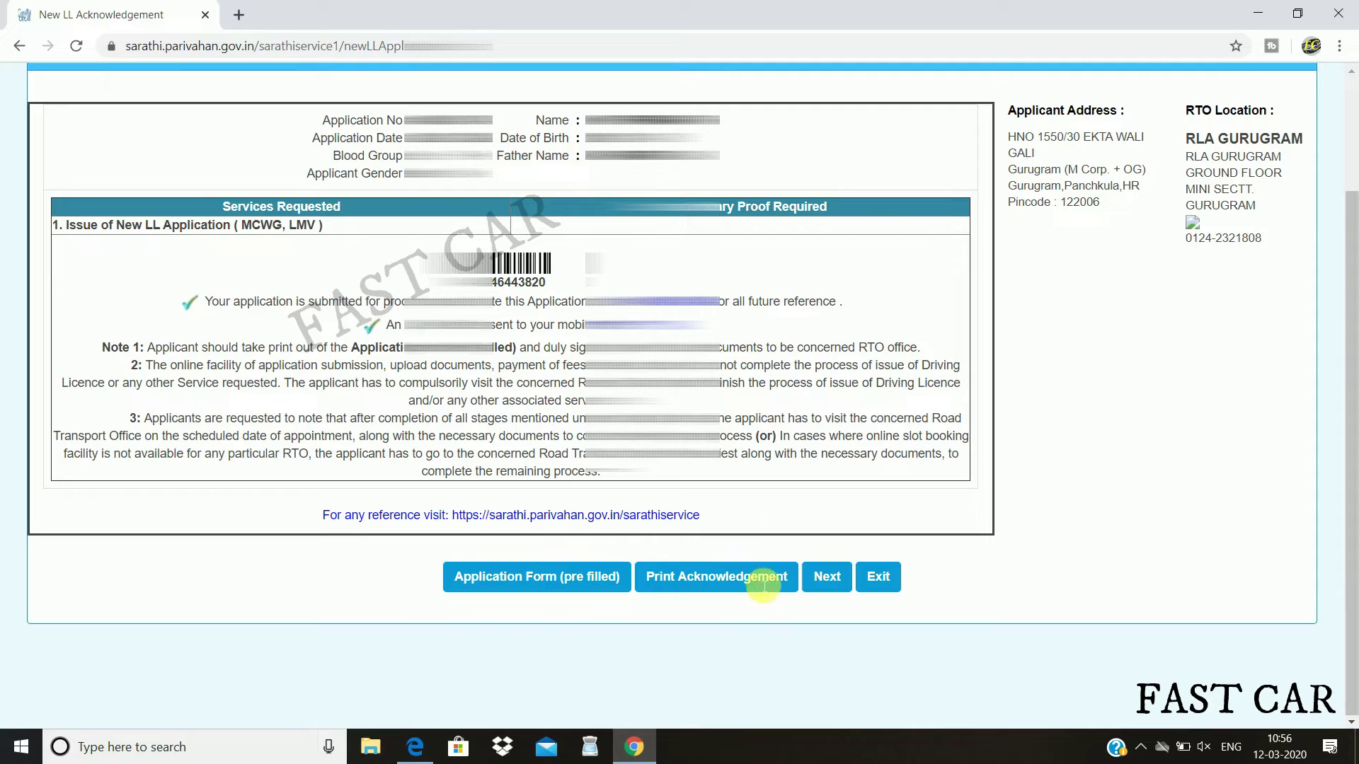
pyautogui.click(609, 511)
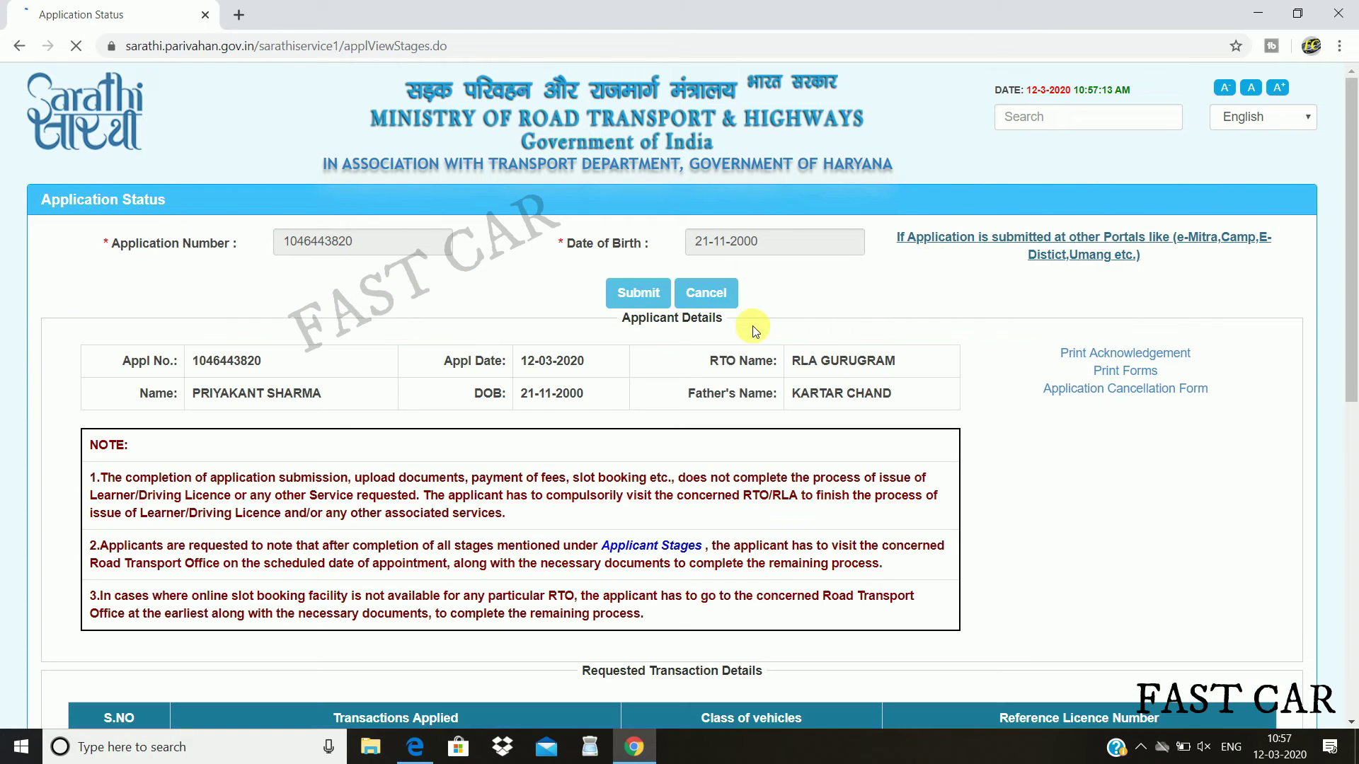
# Step: Select the Fee Payment stage and proceed to the 650.00 LL/DL test fee page
pyautogui.scroll(-1, 621, 422)
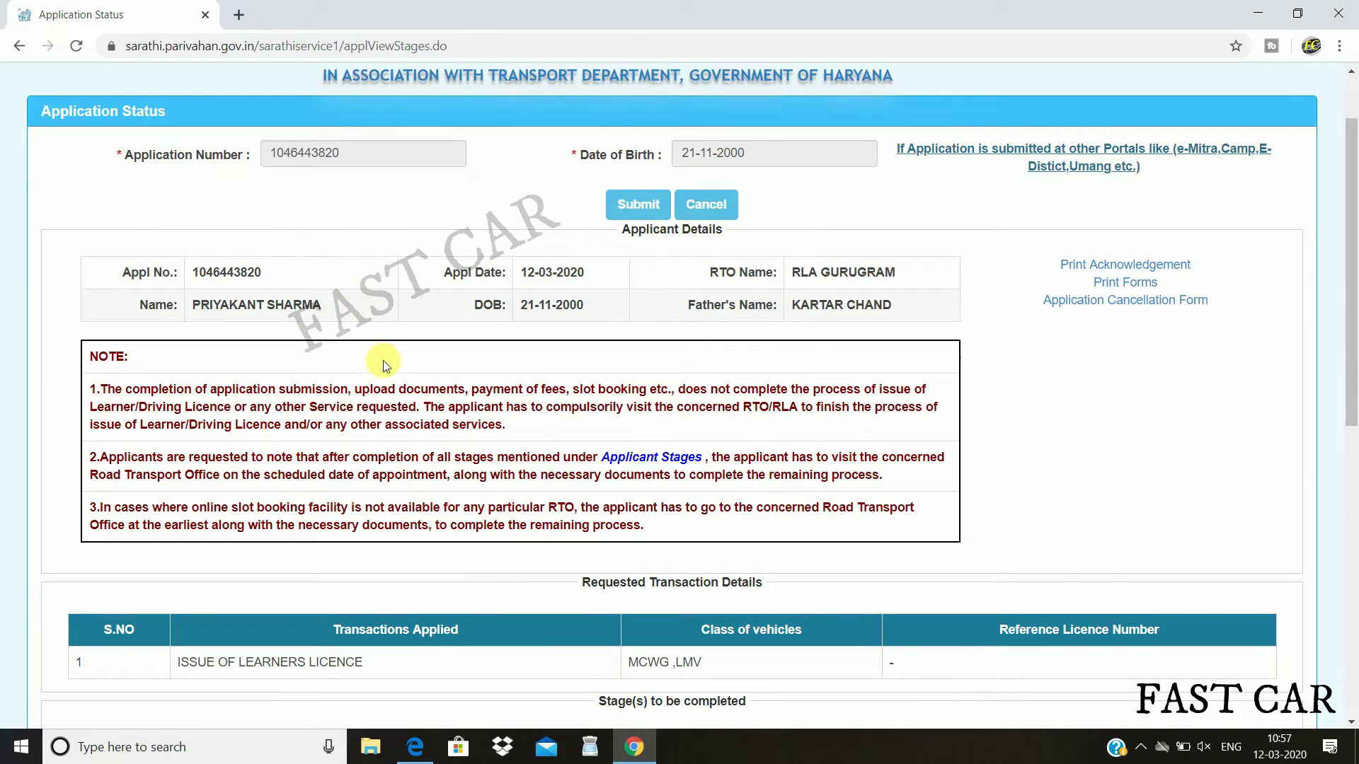
pyautogui.scroll(-5, 423, 419)
pyautogui.scroll(-3, 423, 421)
pyautogui.scroll(3, 423, 422)
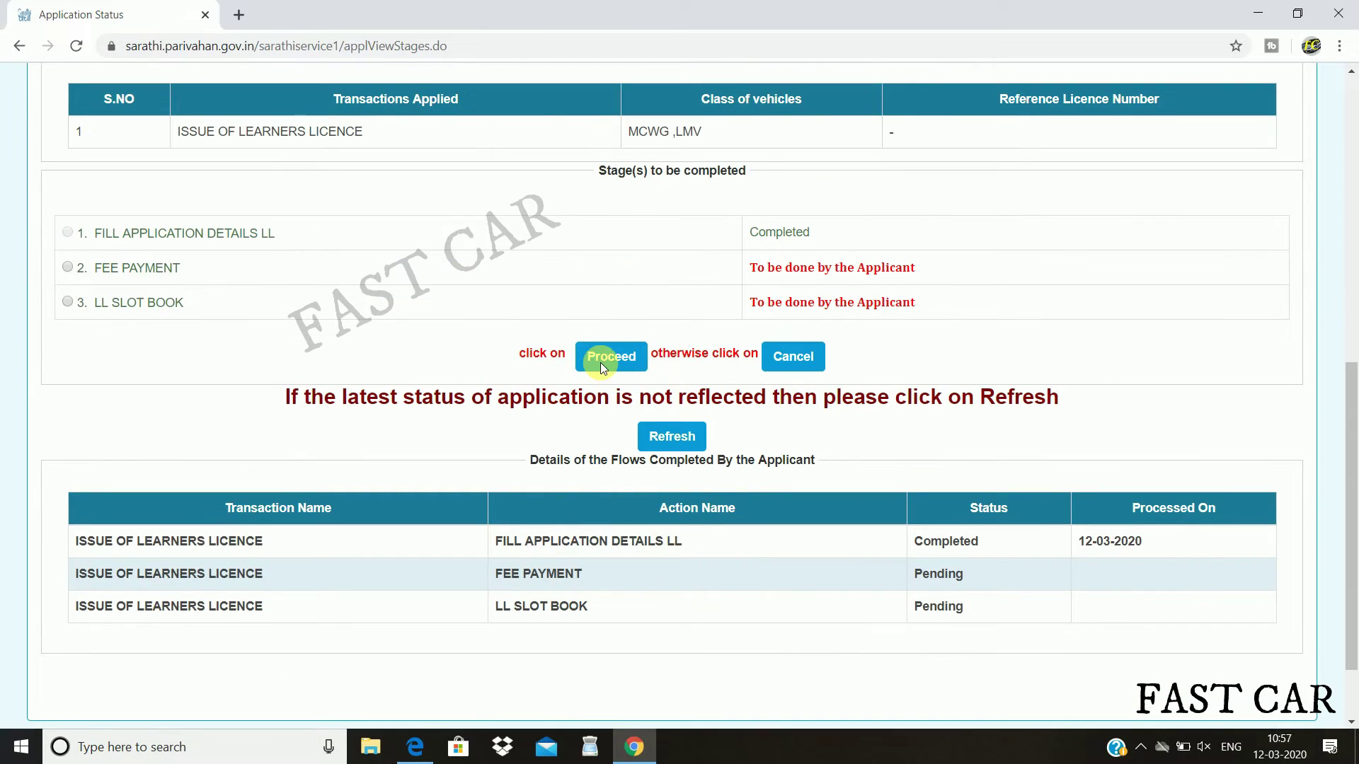
pyautogui.click(67, 267)
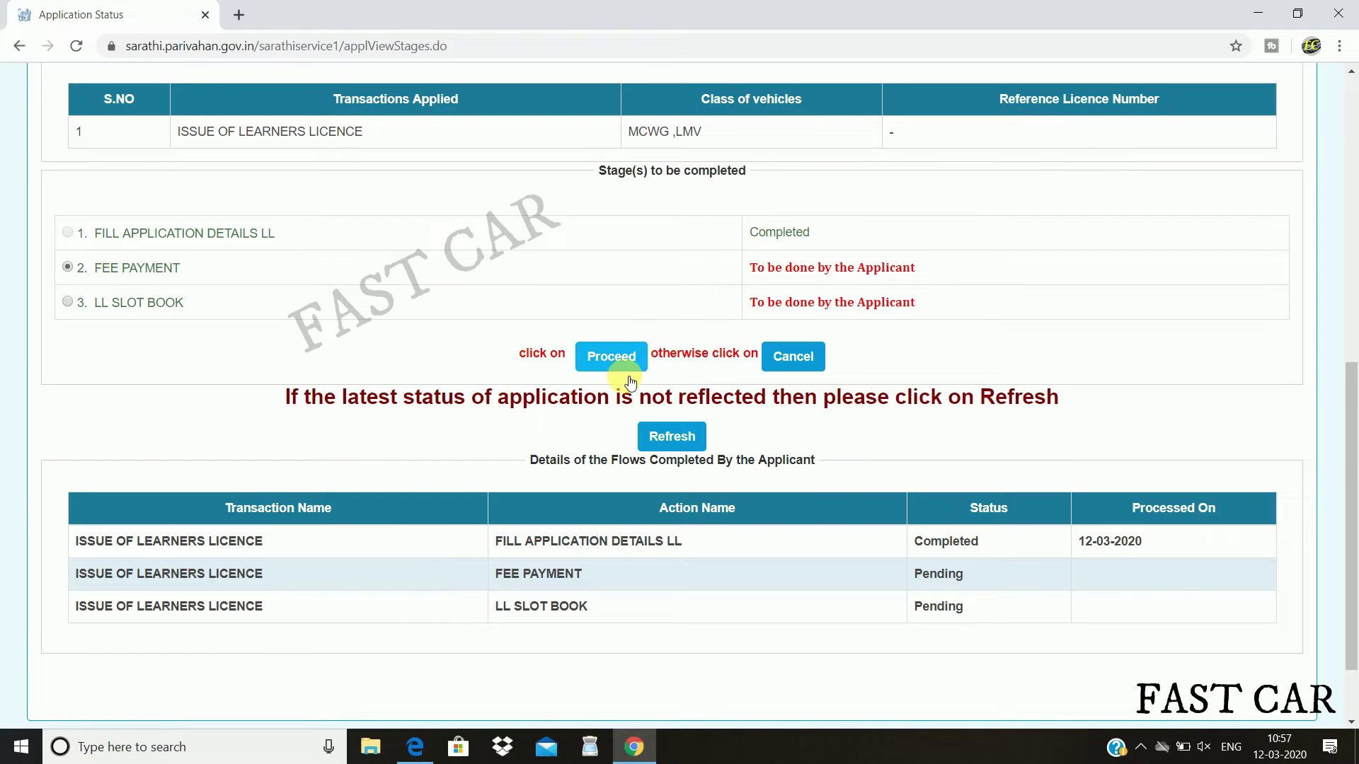
pyautogui.scroll(-1, 762, 524)
pyautogui.scroll(7, 640, 311)
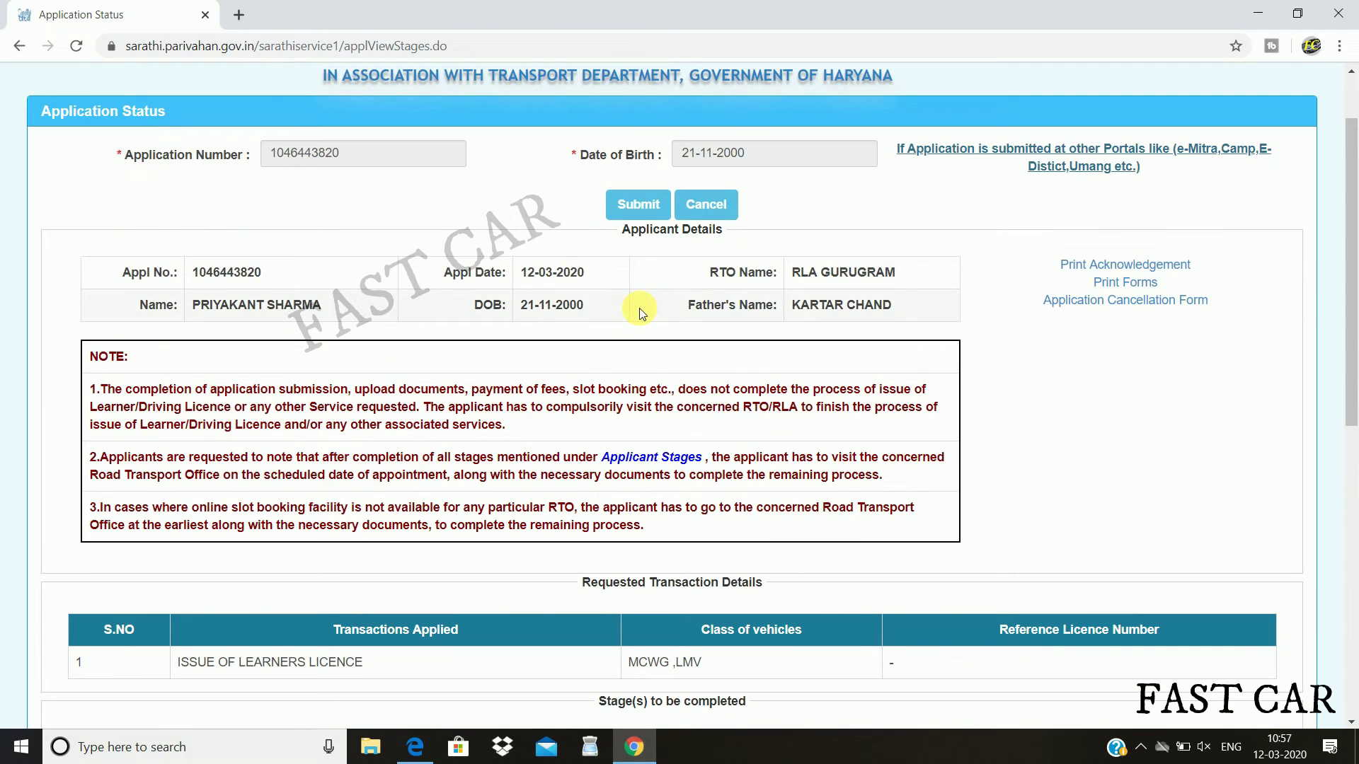
pyautogui.scroll(-6, 639, 308)
pyautogui.click(622, 362)
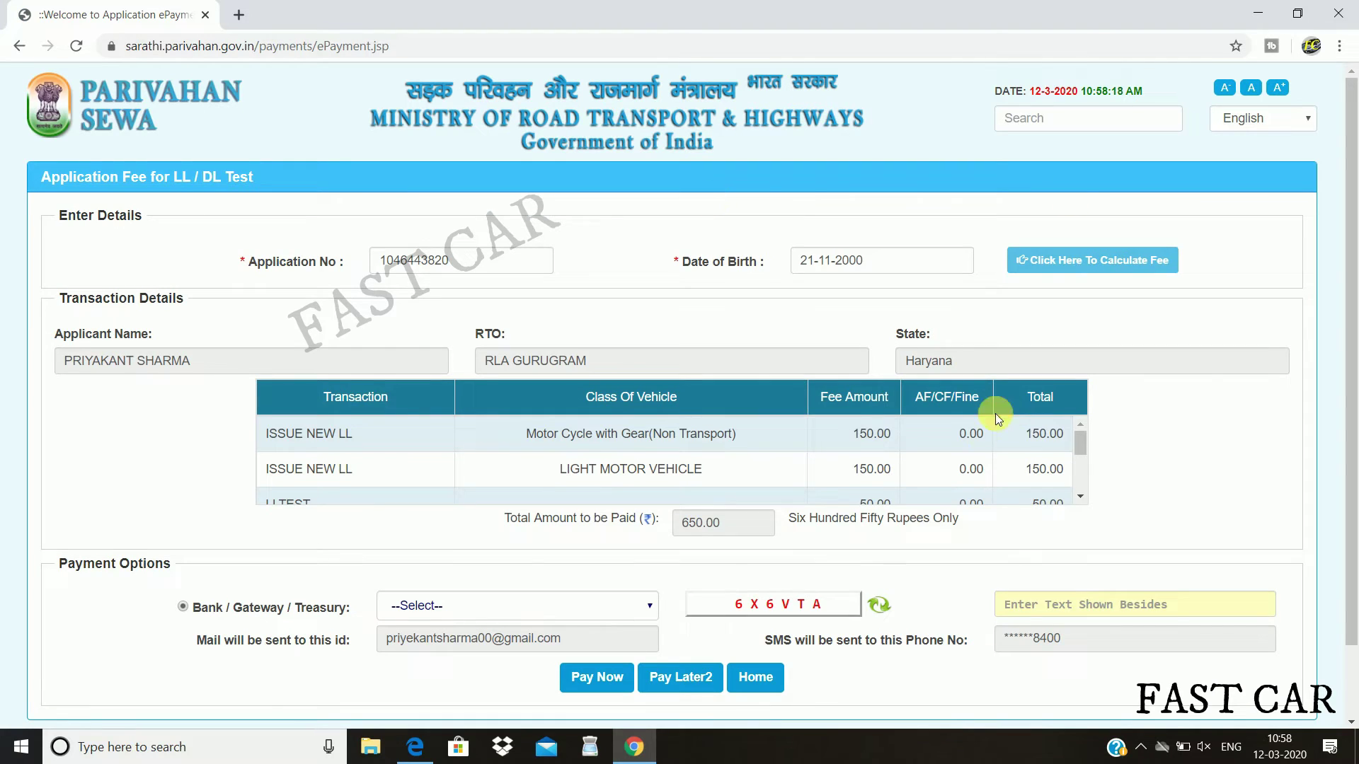
# Step: Look through the gateway list on the 650.00 fee page and click into the captcha field
pyautogui.scroll(-1, 701, 524)
pyautogui.click(584, 523)
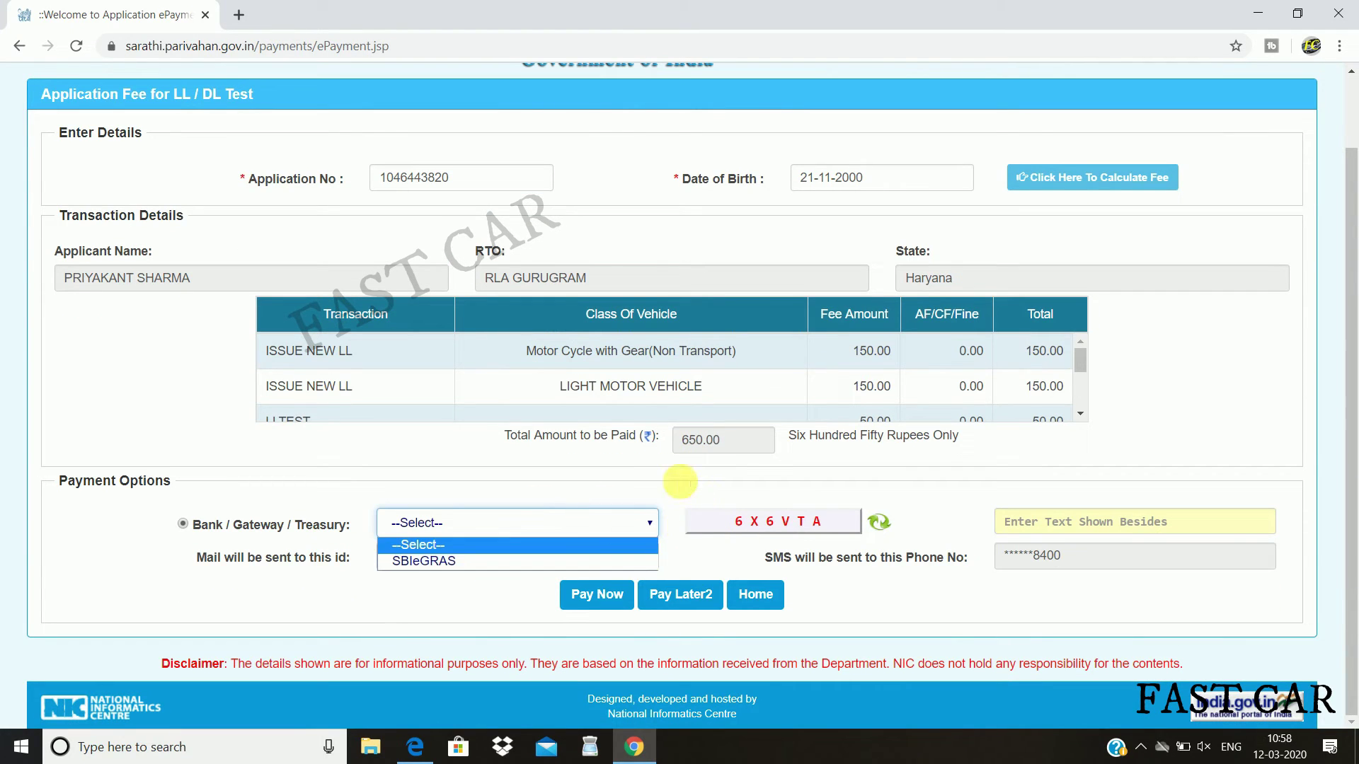
pyautogui.click(682, 486)
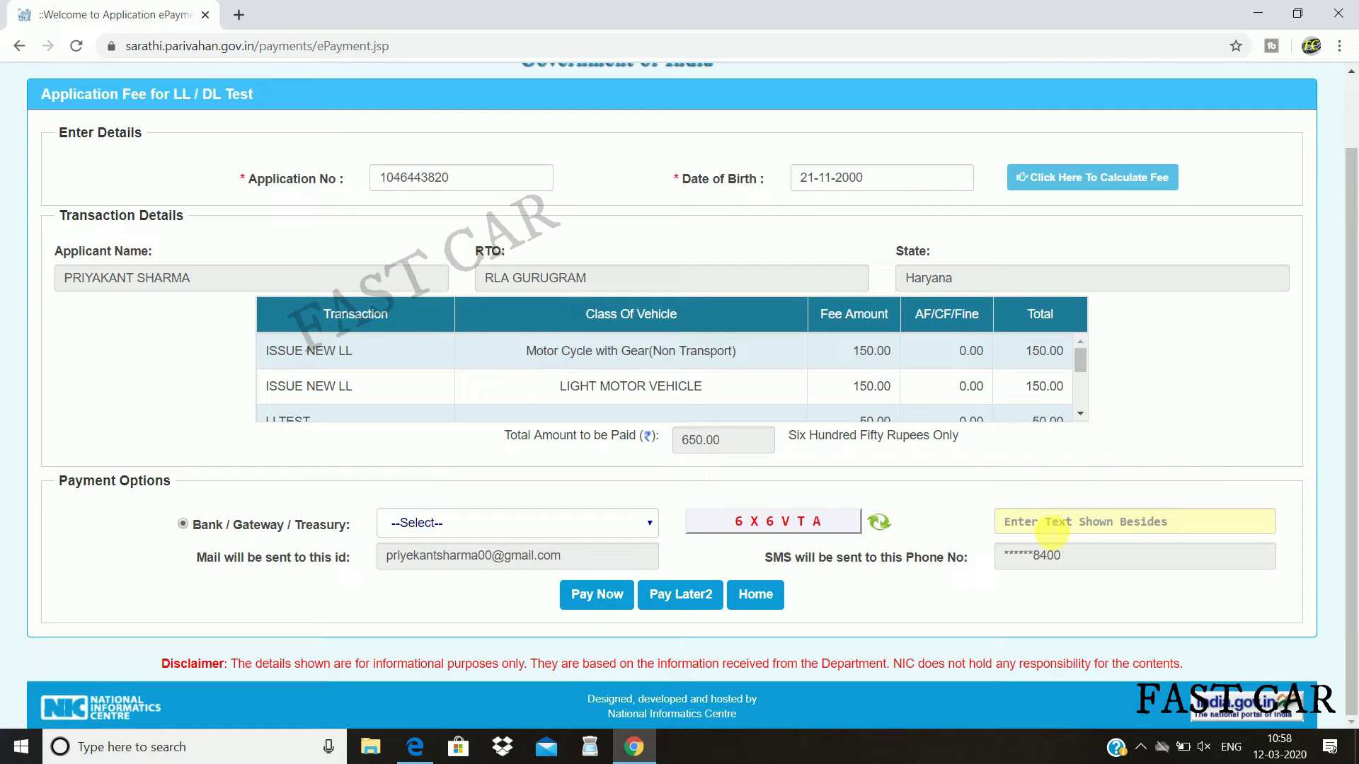
pyautogui.click(1050, 522)
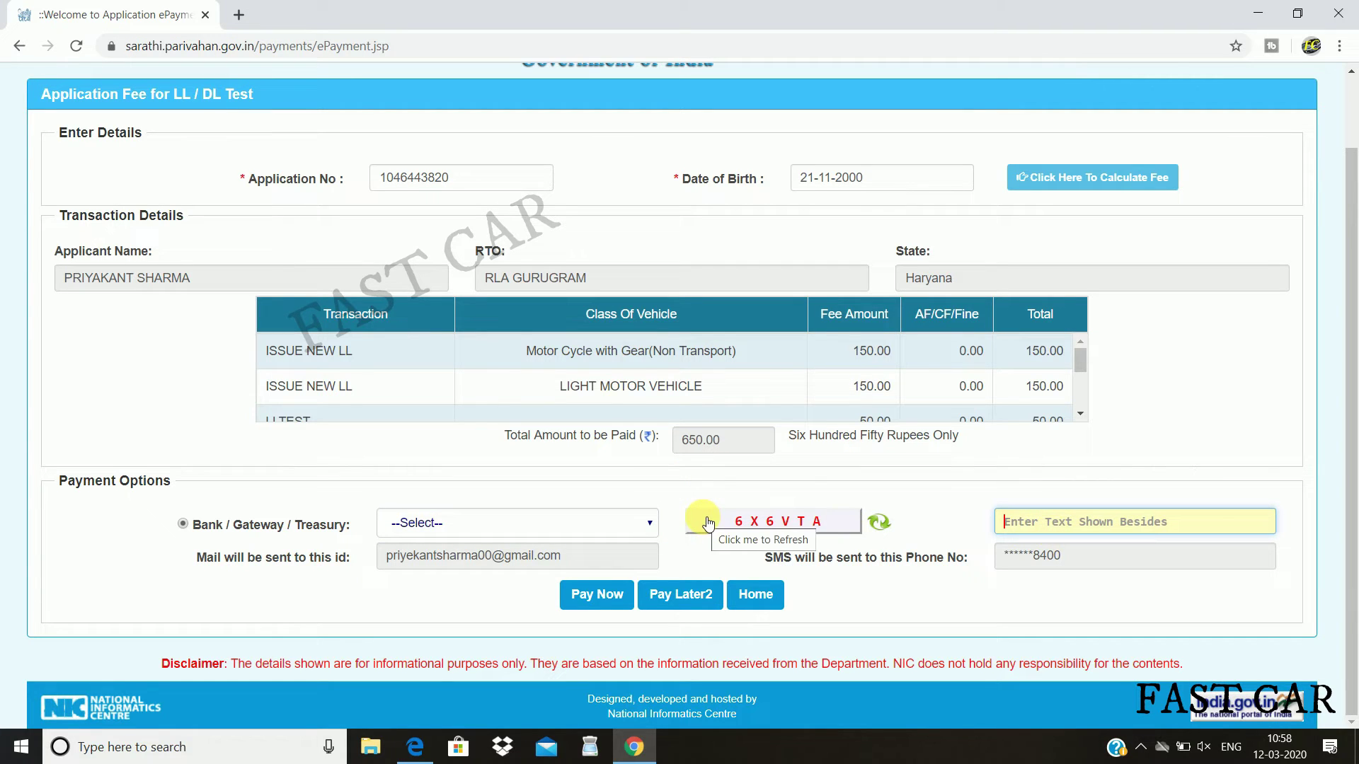
# Step: Pick SBIeGRAS as the payment gateway, then open a new Microsoft Edge tab
pyautogui.scroll(2, 738, 463)
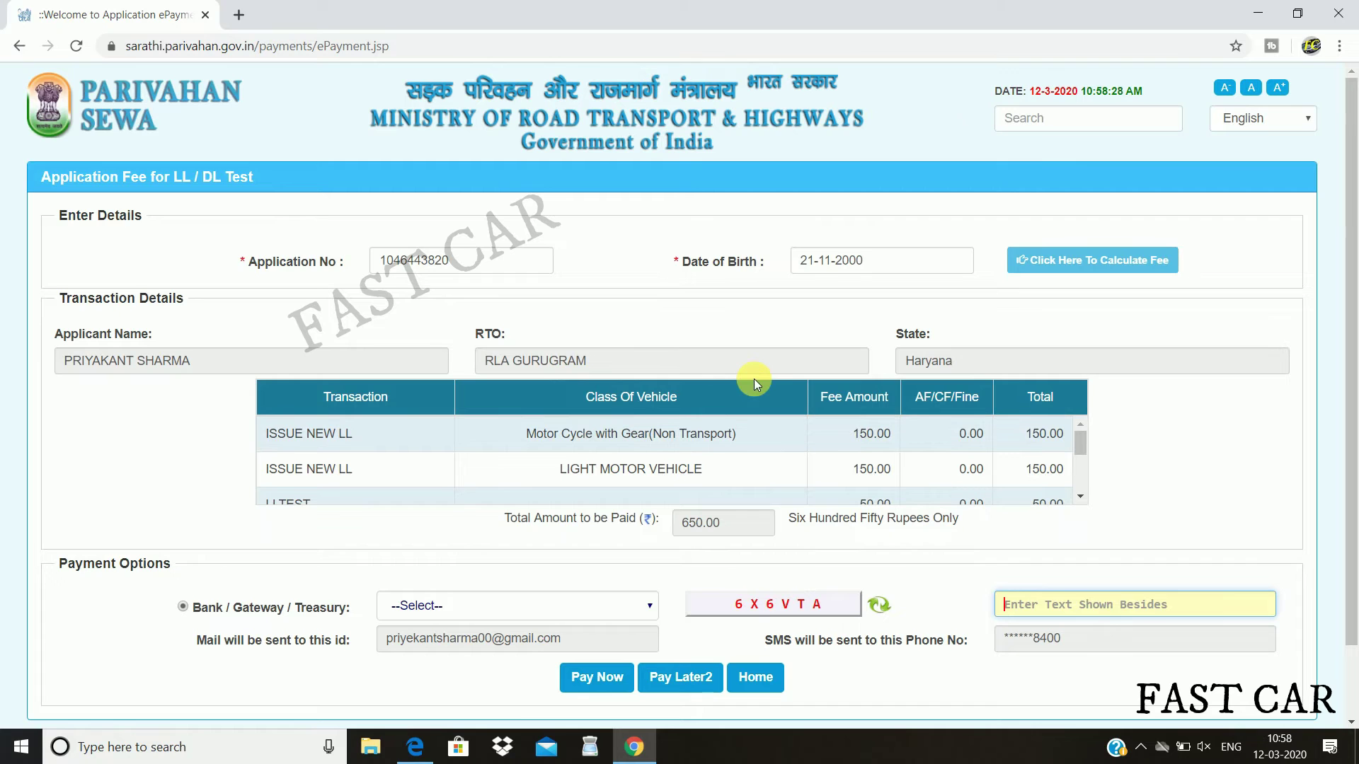
pyautogui.scroll(-4, 752, 448)
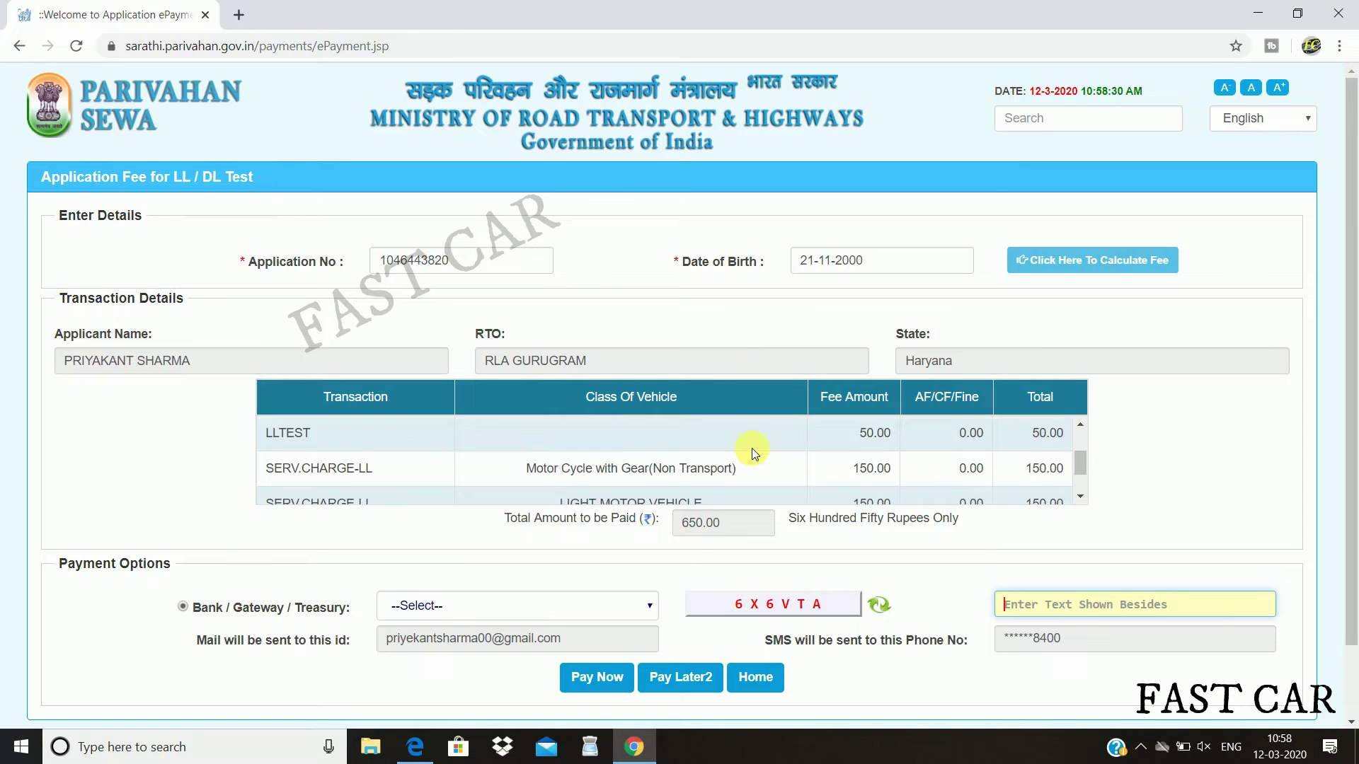
pyautogui.scroll(-1, 751, 446)
pyautogui.scroll(2, 882, 396)
pyautogui.scroll(-3, 882, 397)
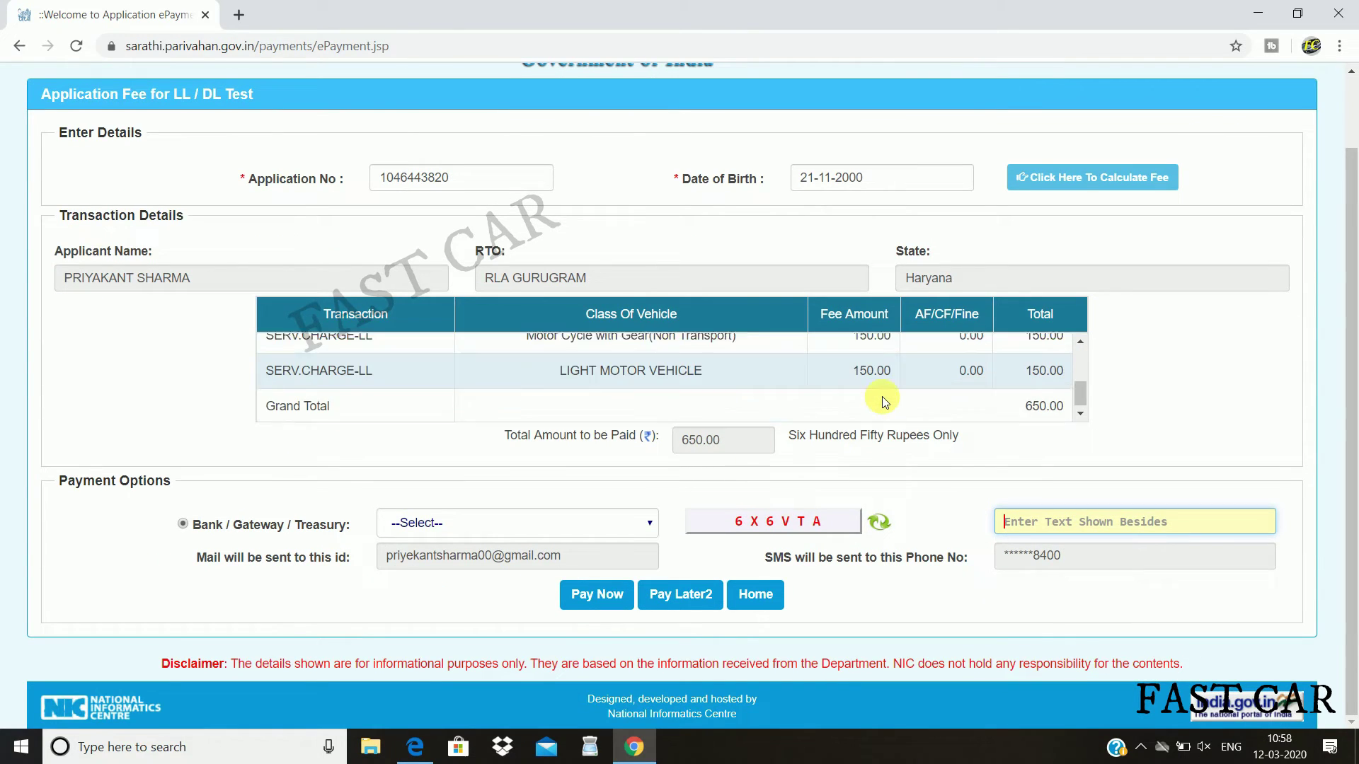
pyautogui.click(436, 529)
pyautogui.click(421, 555)
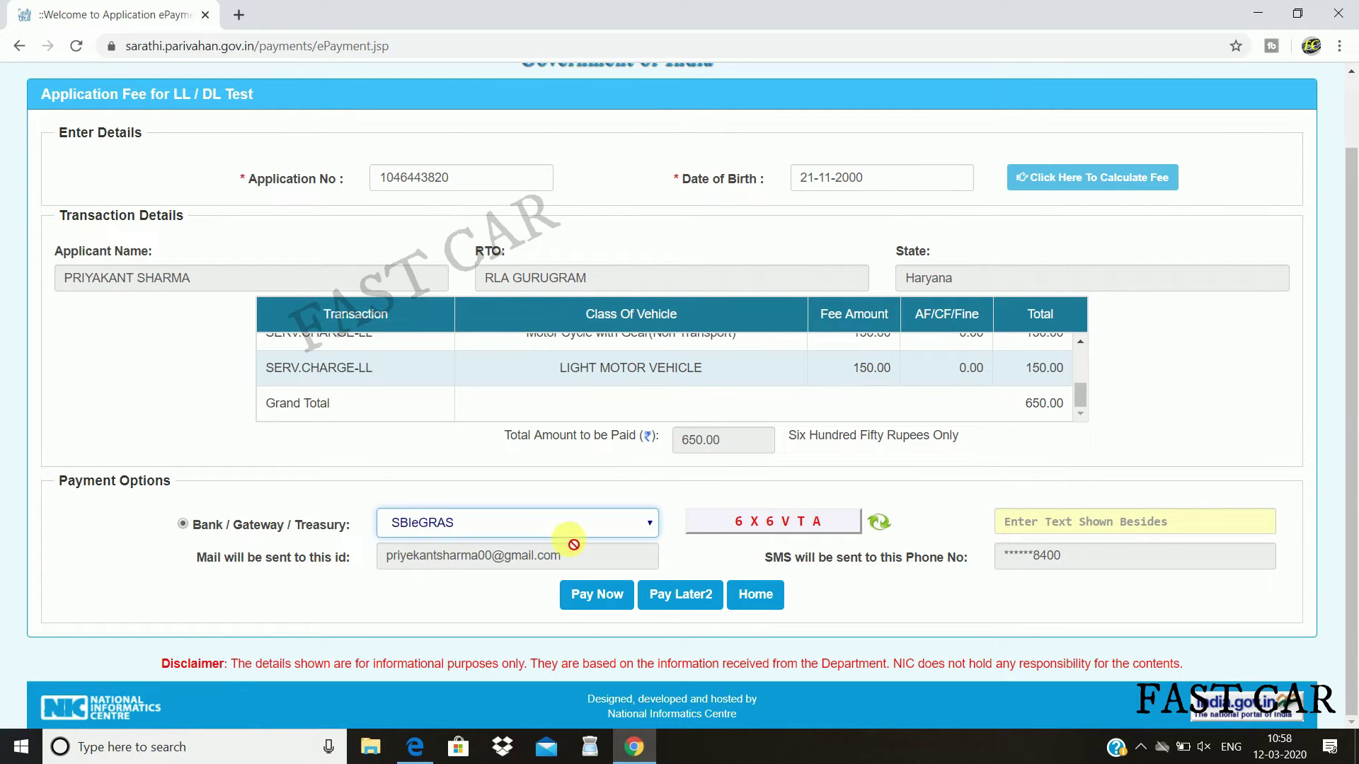
pyautogui.click(414, 752)
pyautogui.click(250, 14)
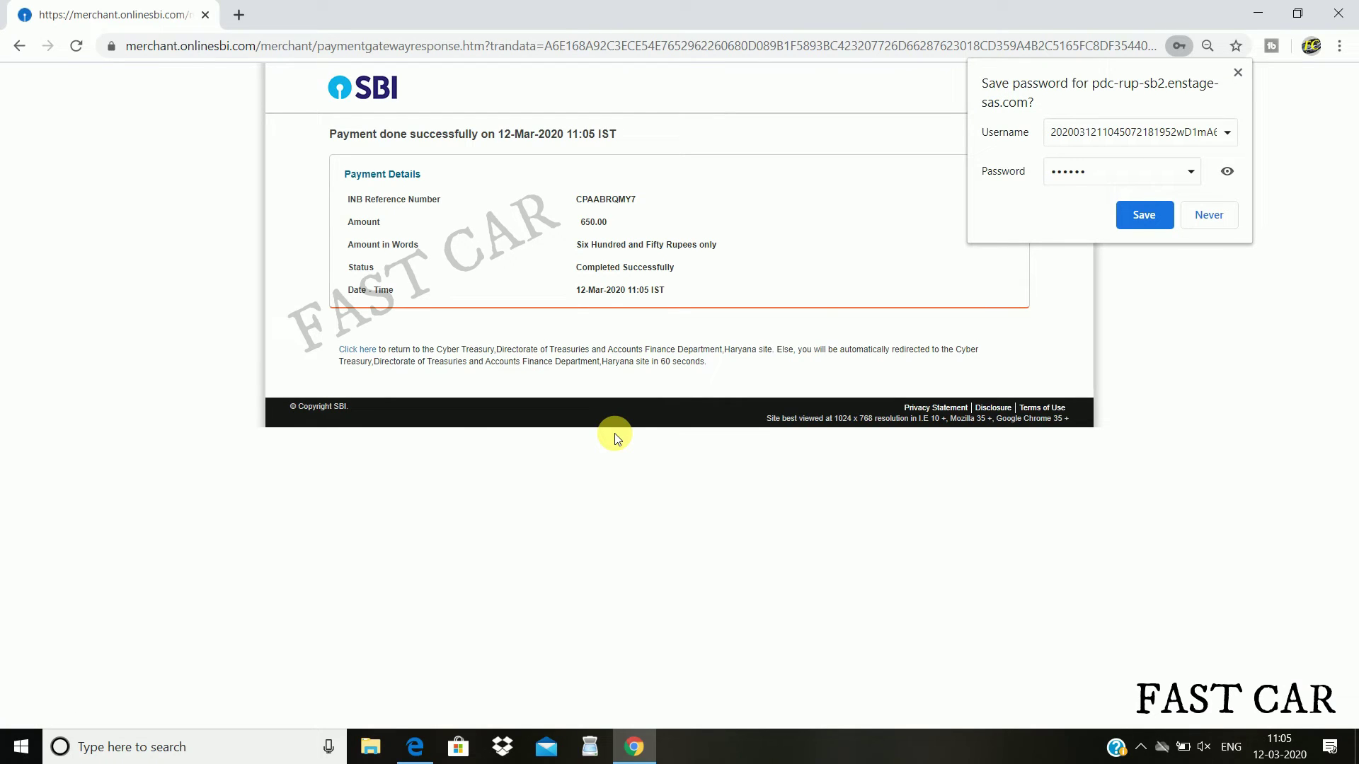
# Step: Save the browser password, then follow the link back to the treasury and Parivahan site
pyautogui.click(1147, 214)
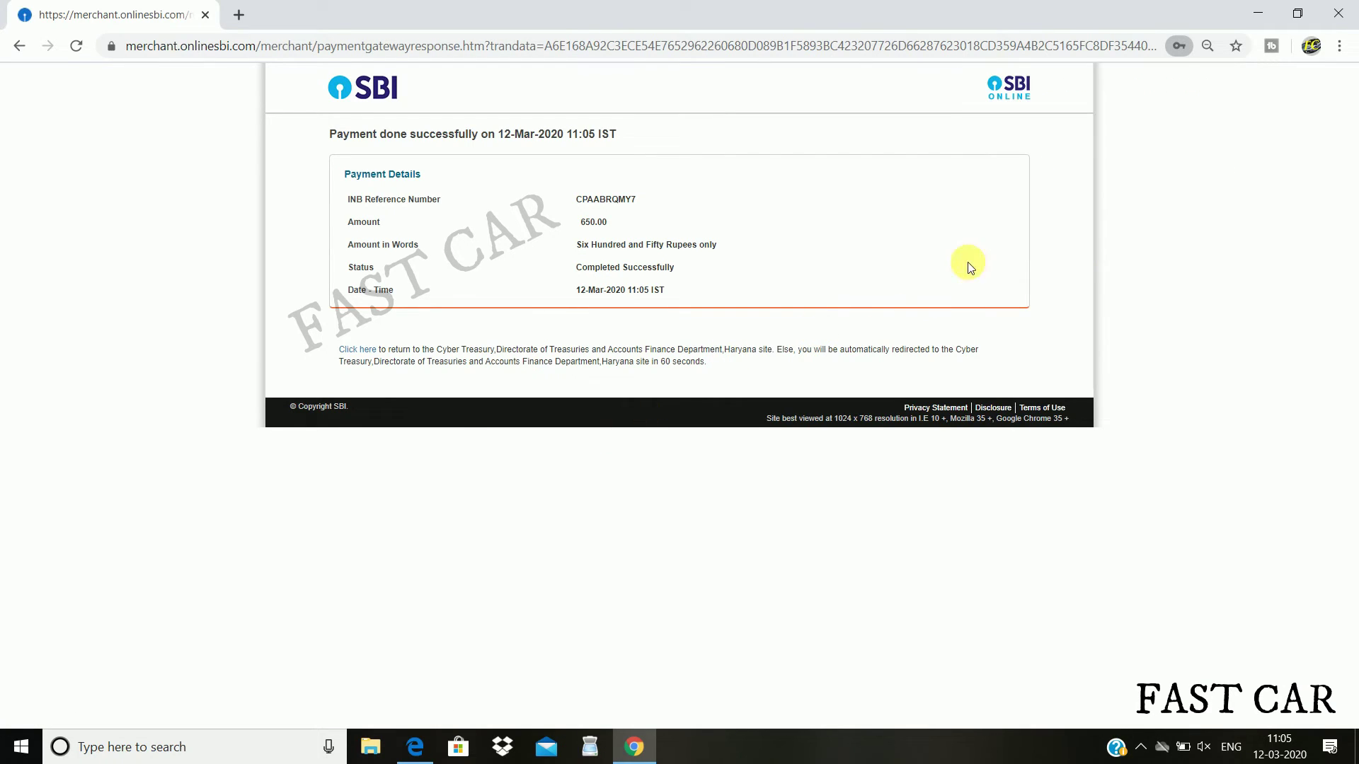
pyautogui.click(361, 350)
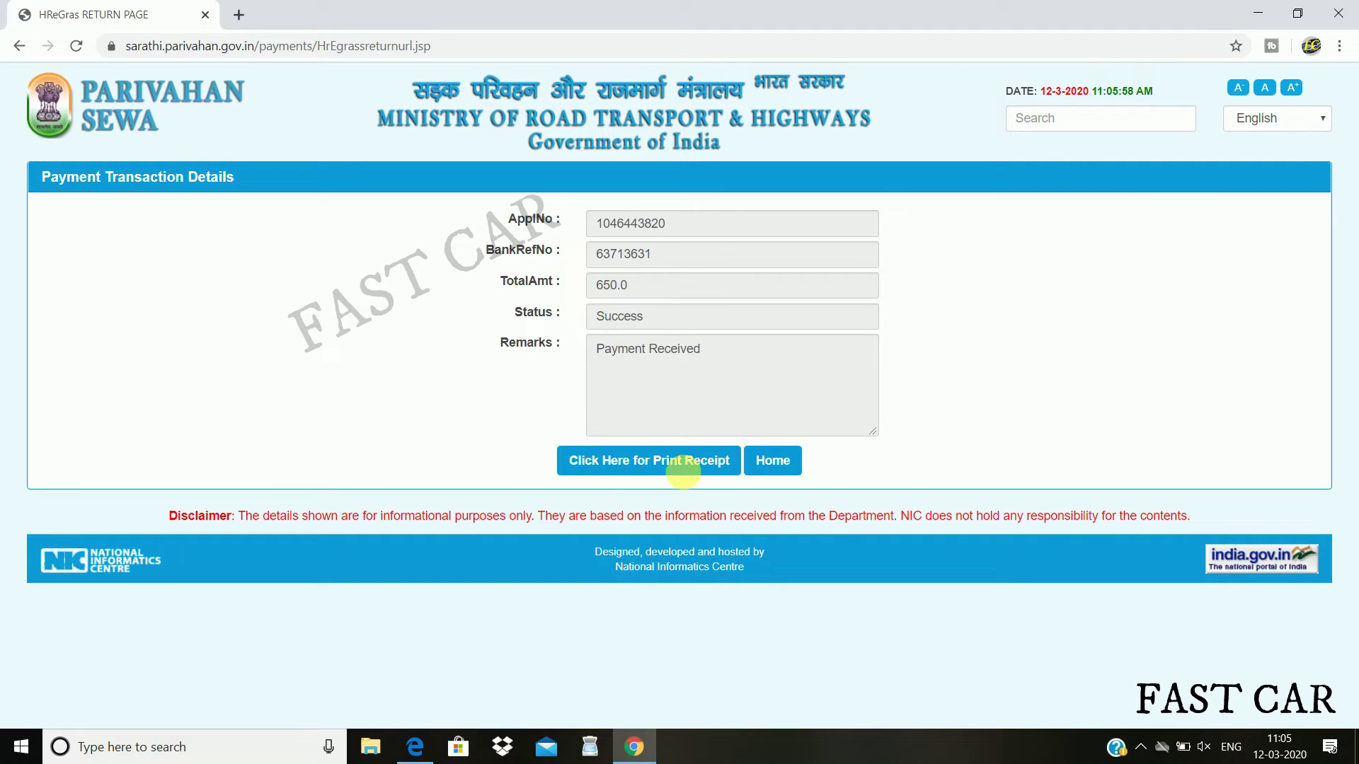
# Step: Print the fee payment receipt after entering the captcha, then dismiss the receipt-selection alert
pyautogui.click(673, 464)
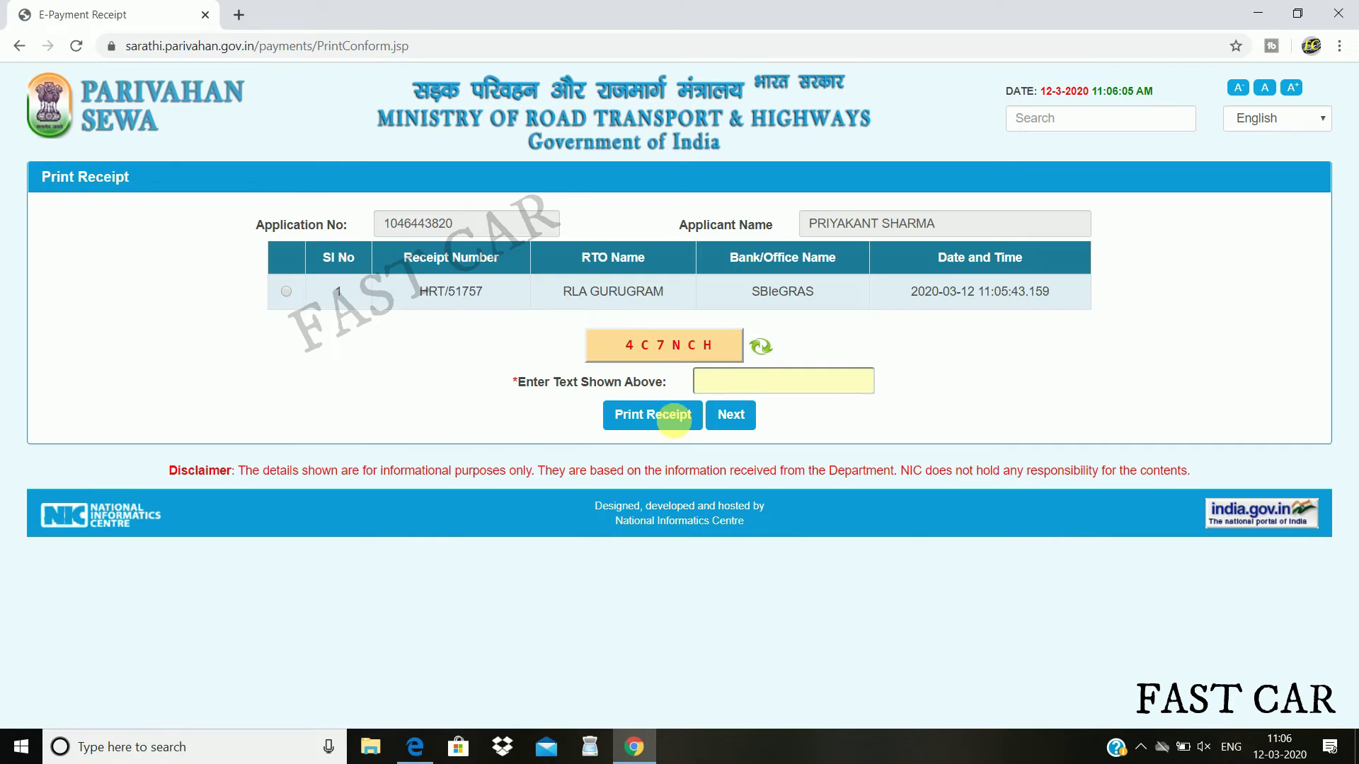
pyautogui.click(754, 380)
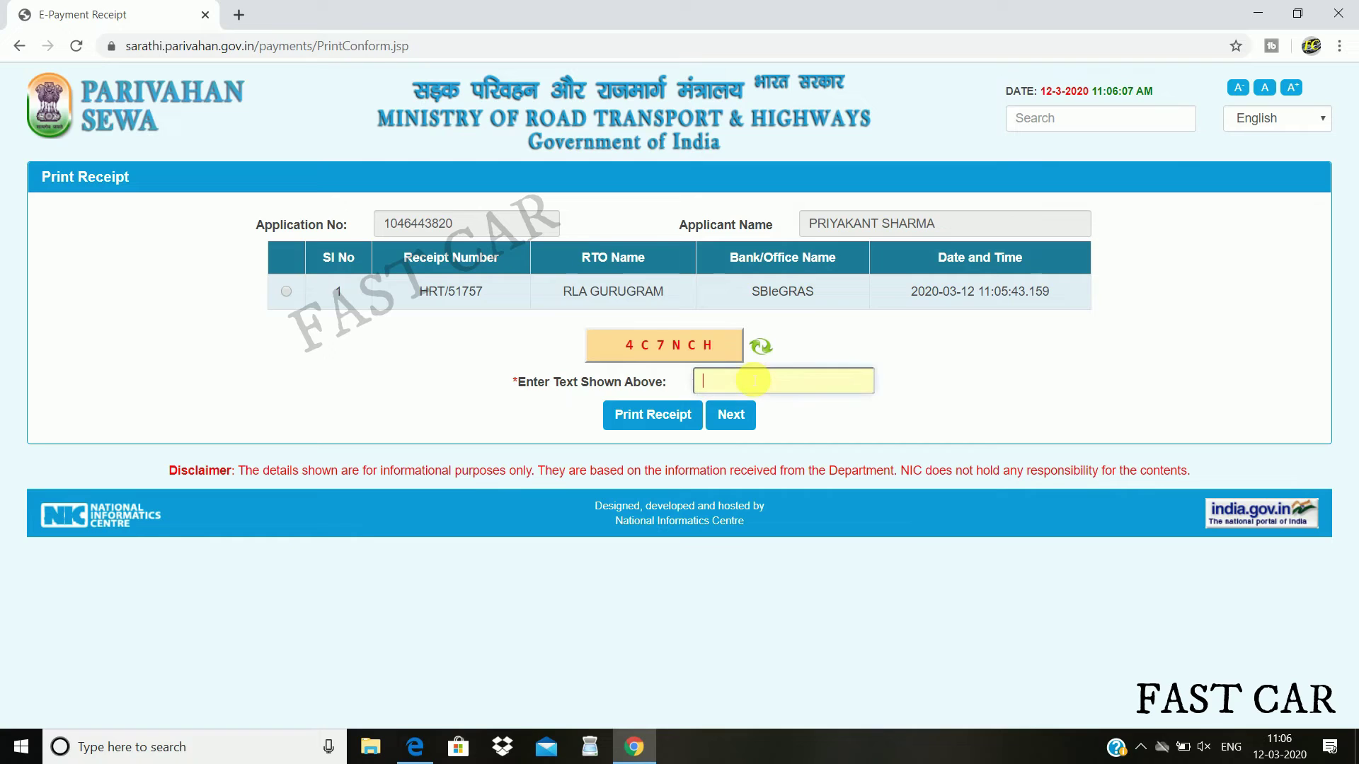
pyautogui.write('4C7NCH')
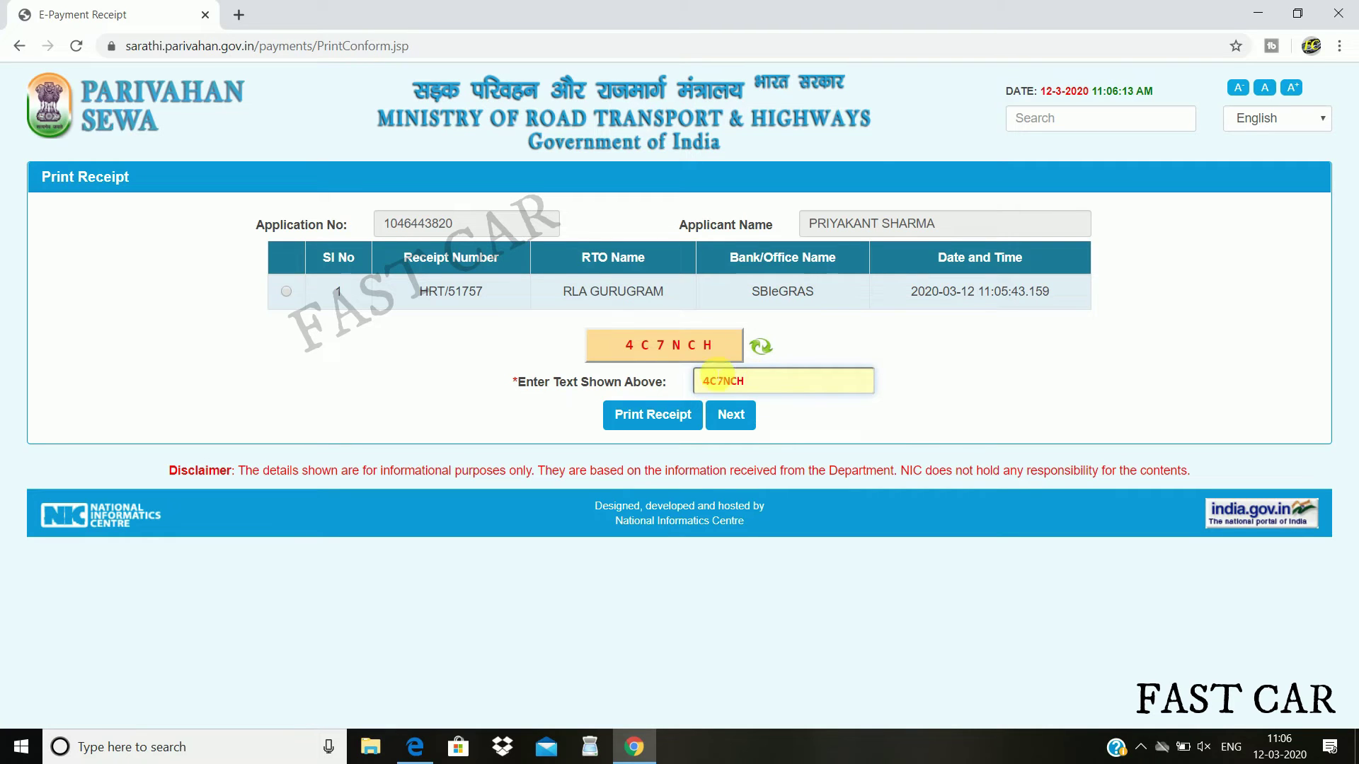
pyautogui.click(686, 416)
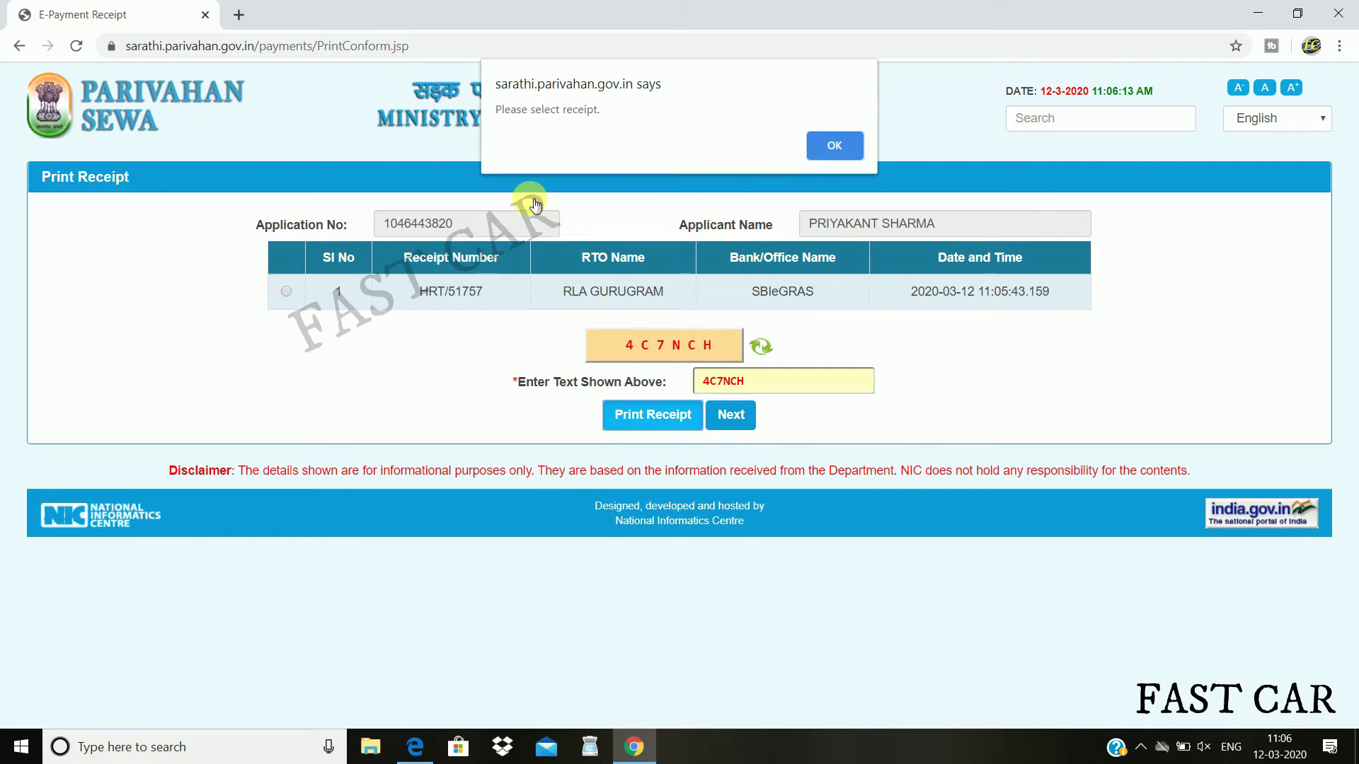
pyautogui.click(825, 149)
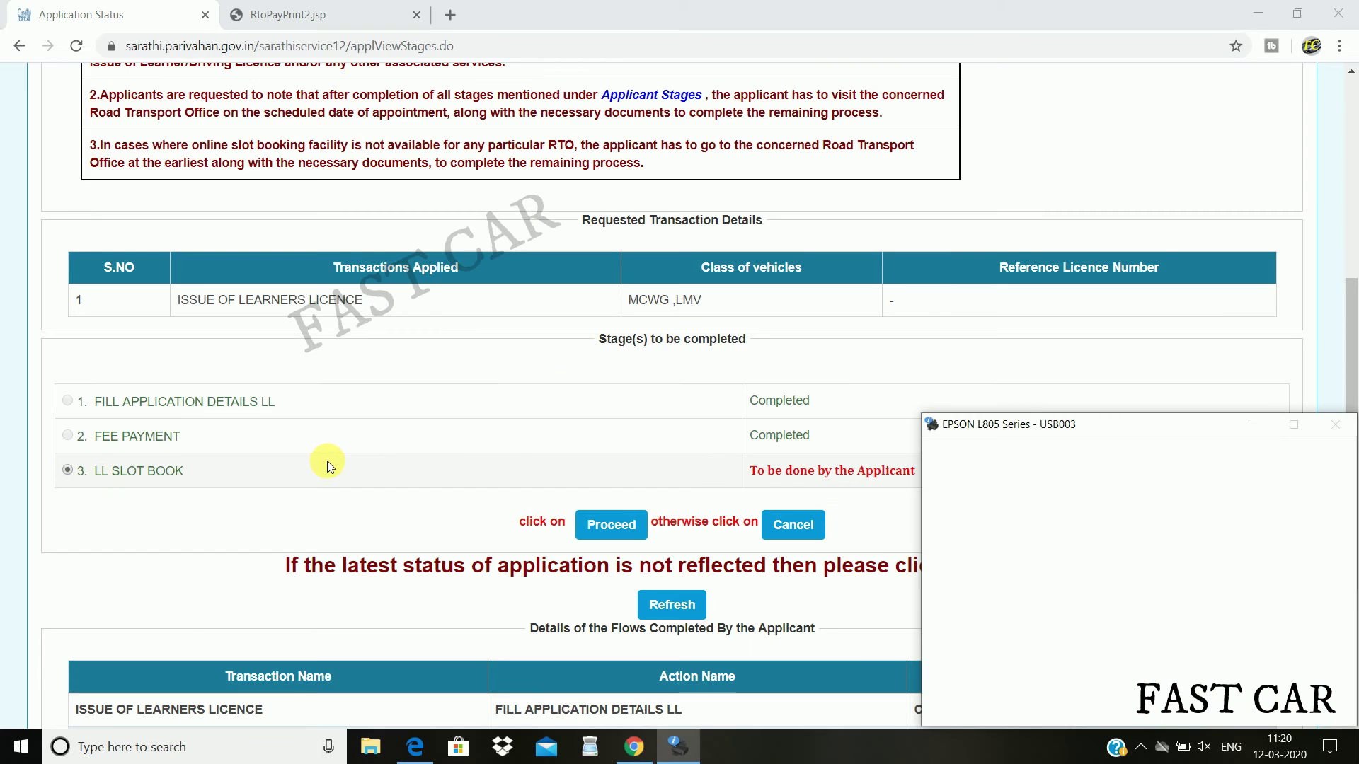
# Step: Dismiss the EPSON printer window and proceed with LL SLOT BOOK to the security code page
pyautogui.scroll(-1, 327, 461)
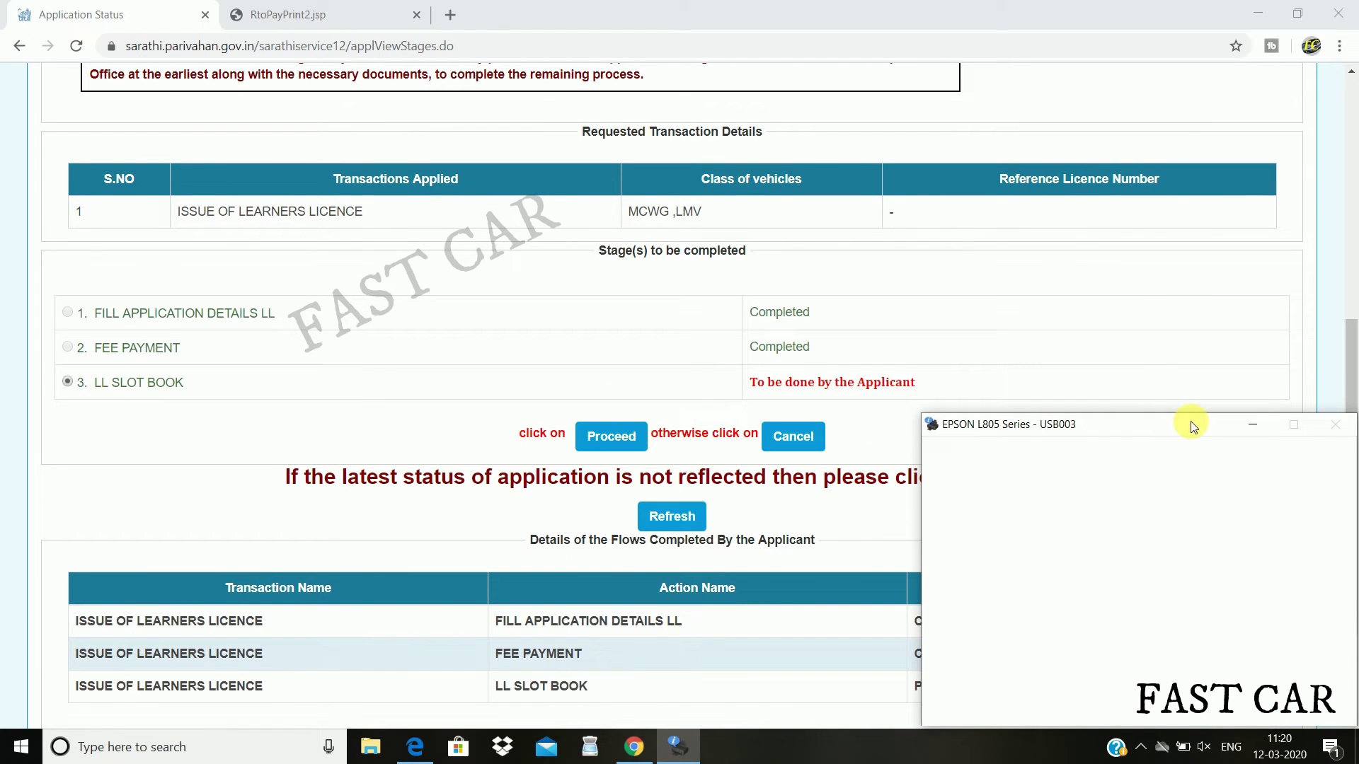
pyautogui.click(1251, 422)
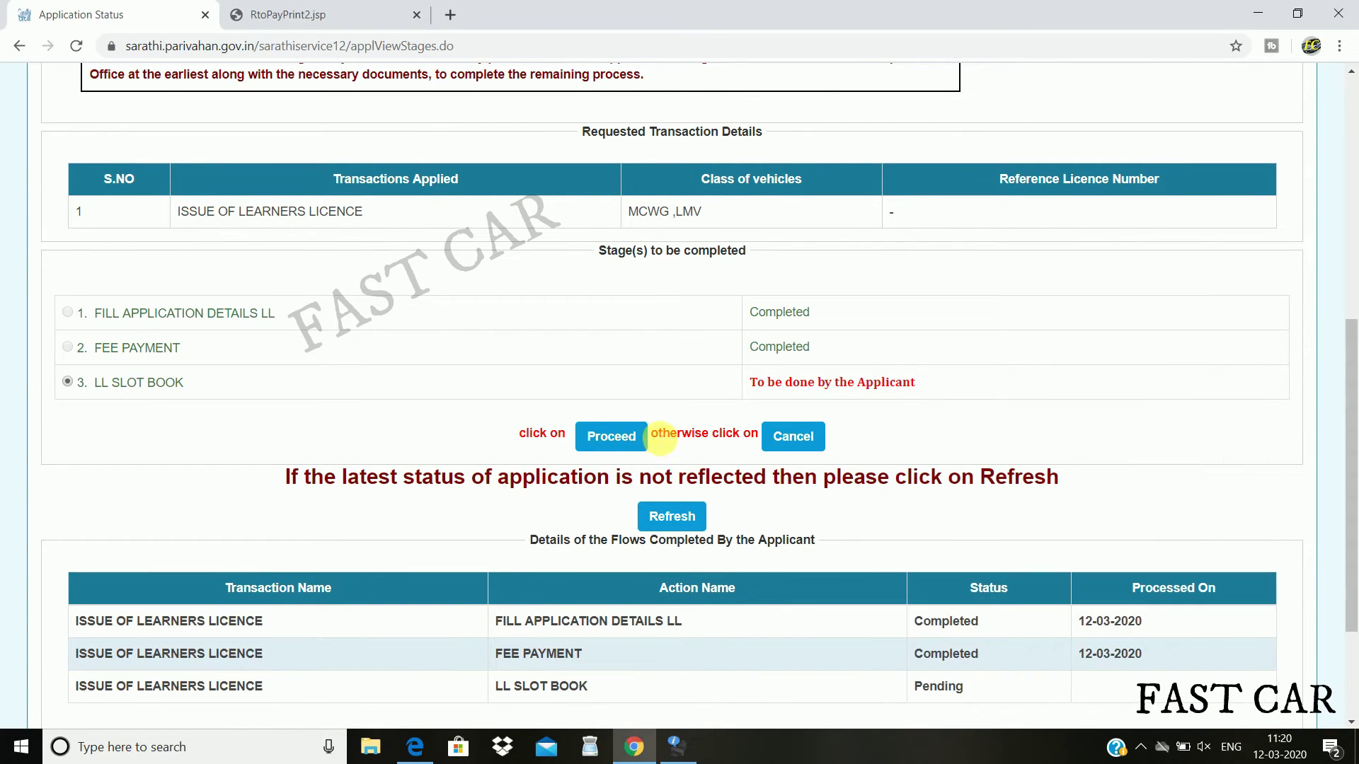
pyautogui.scroll(-1, 652, 479)
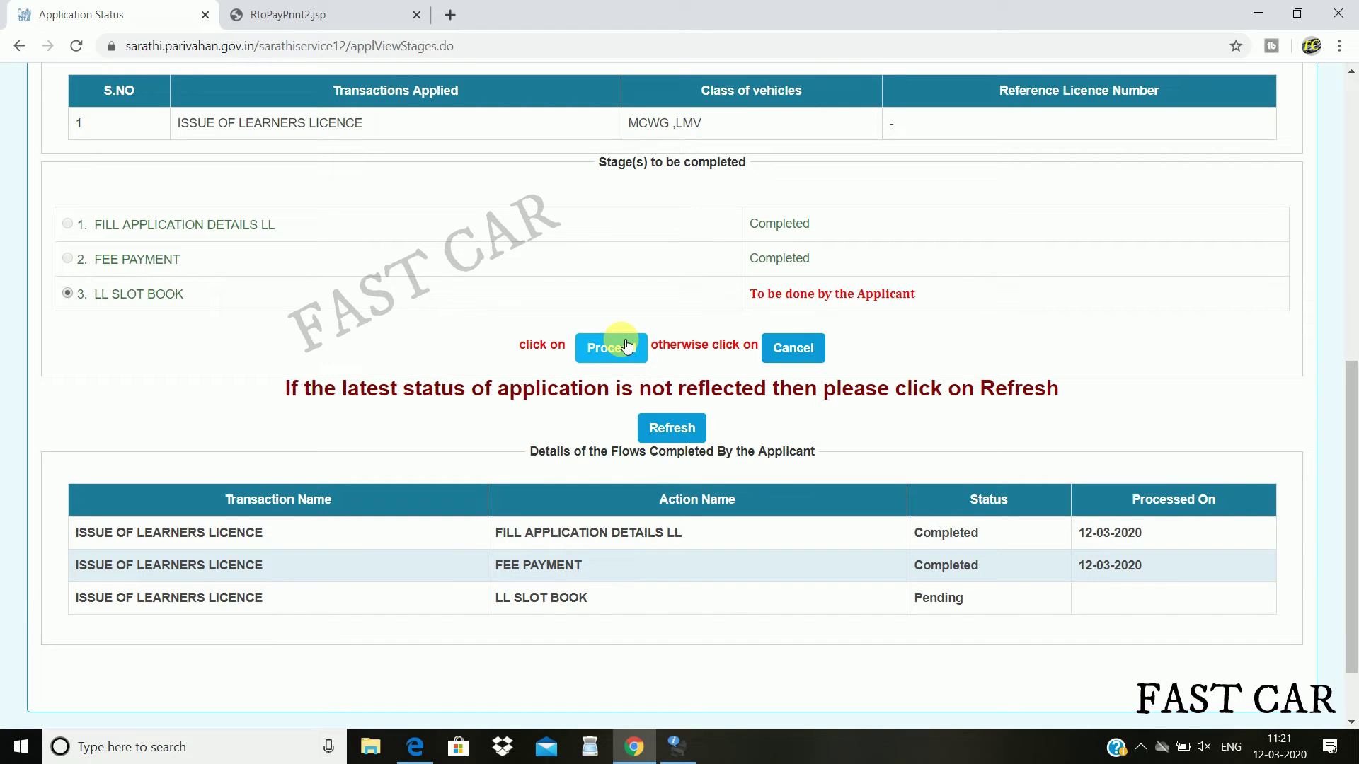
pyautogui.scroll(-1, 697, 339)
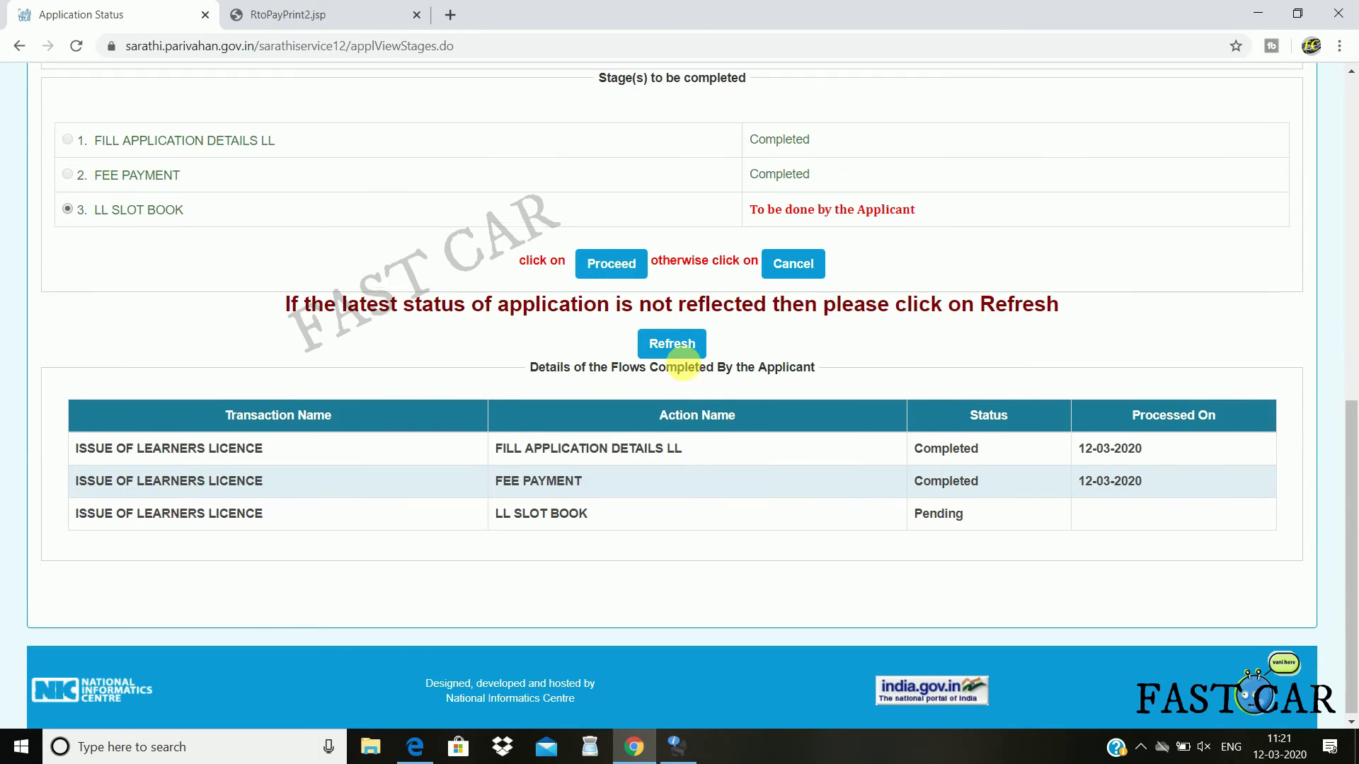
pyautogui.click(601, 269)
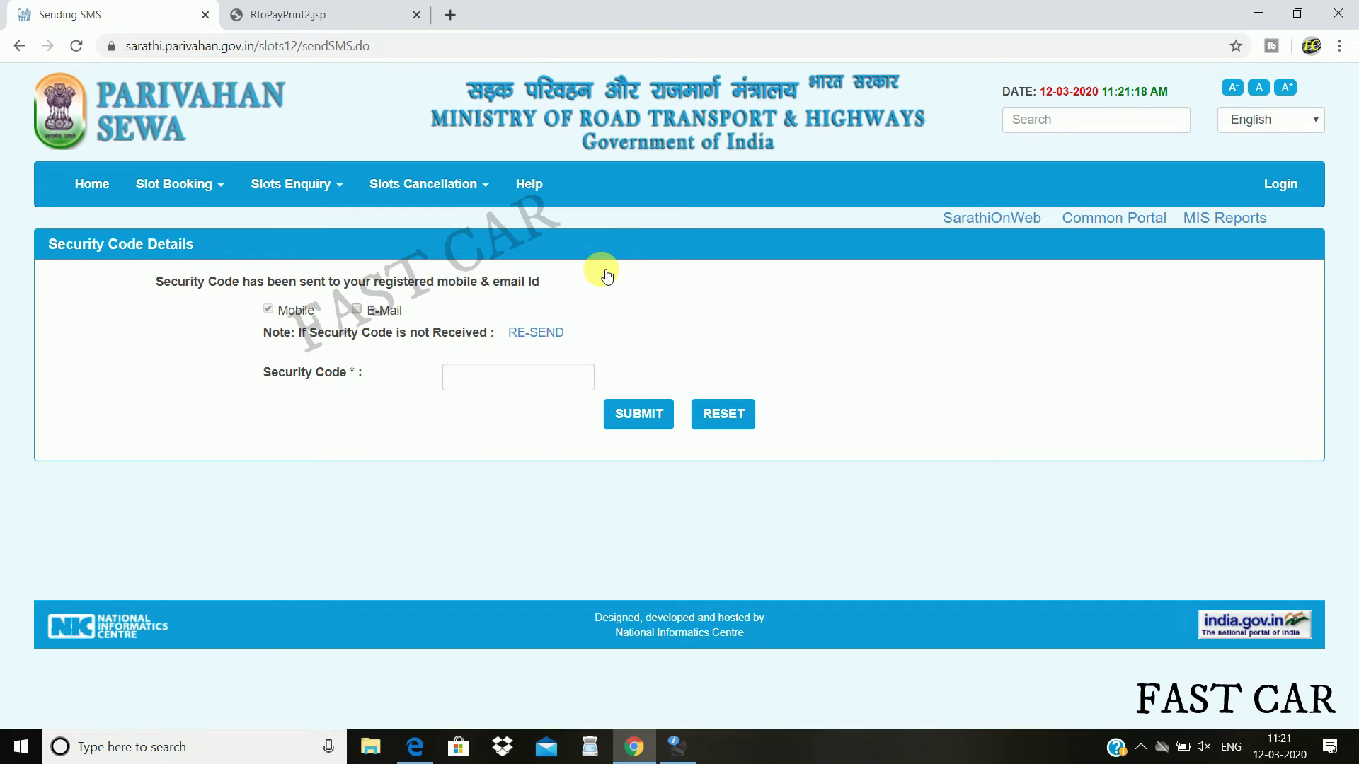
# Step: Enter the security code received by SMS and submit it to reach LL Test Appointments
pyautogui.click(487, 385)
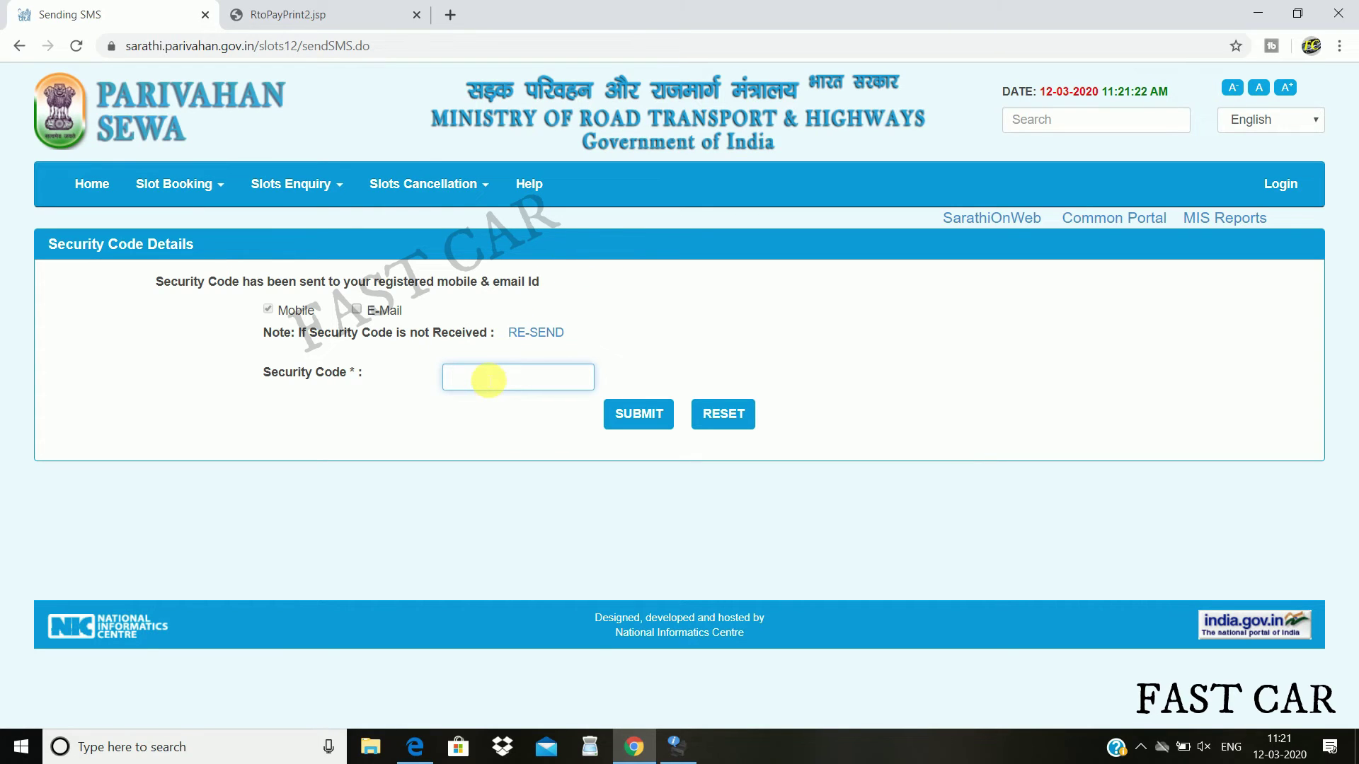
pyautogui.click(647, 417)
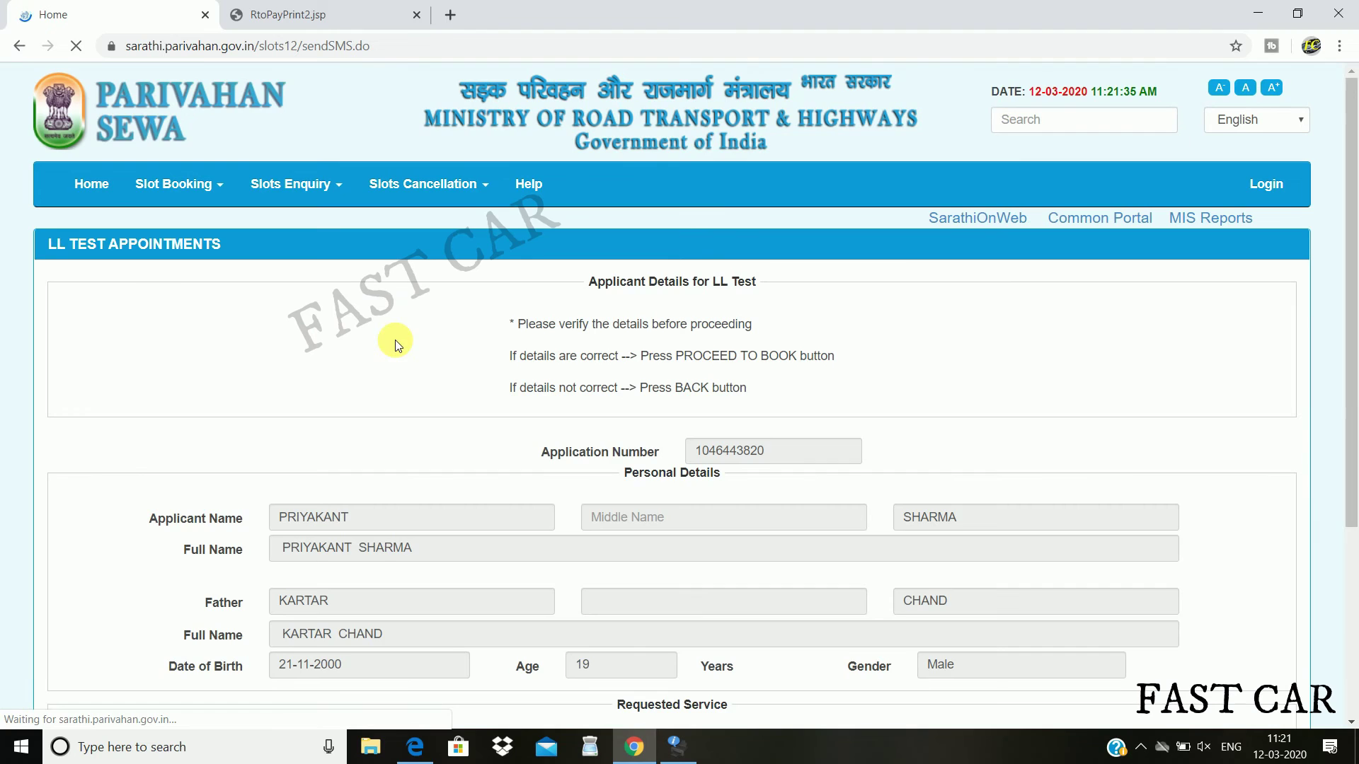
pyautogui.scroll(-4, 516, 395)
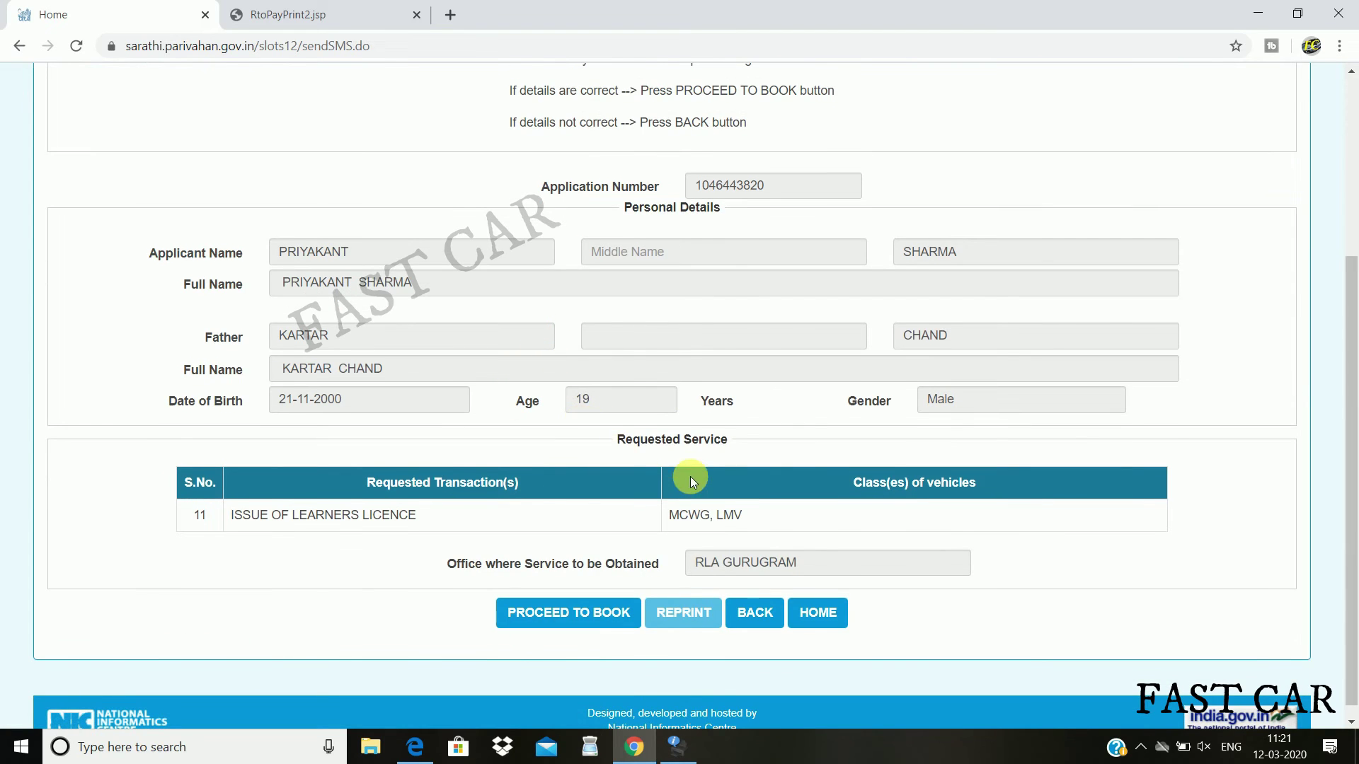
# Step: Proceed to booking and choose 13 March in the March 2020 LL test slot calendar
pyautogui.scroll(1, 690, 477)
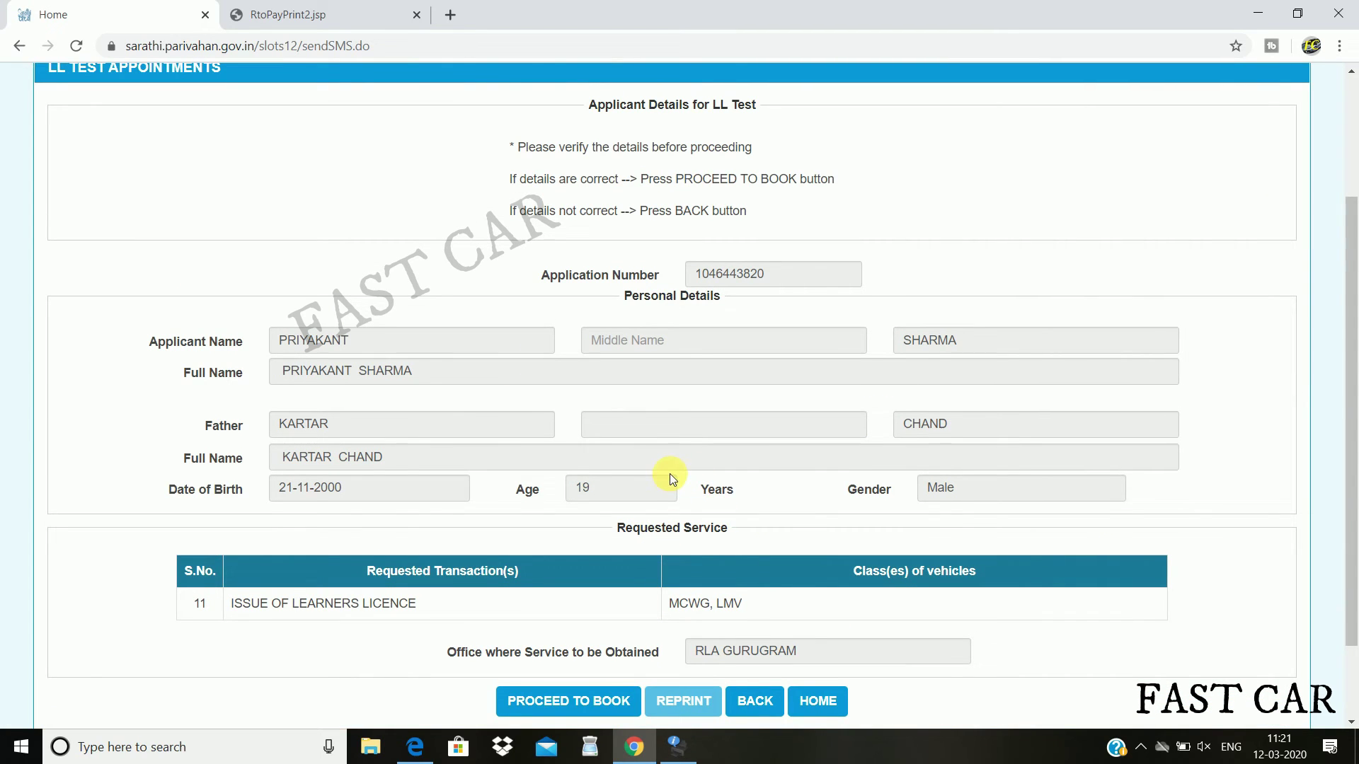
pyautogui.scroll(-1, 697, 487)
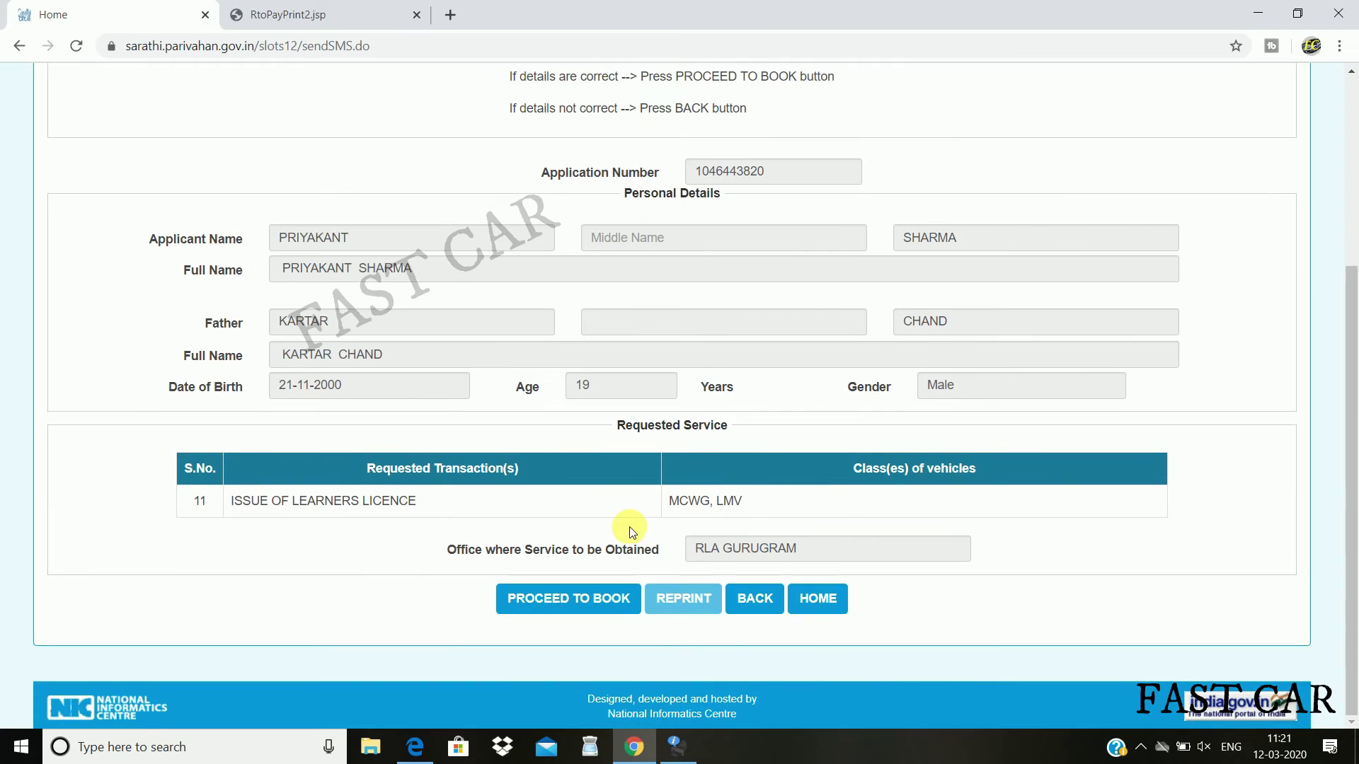
pyautogui.click(614, 601)
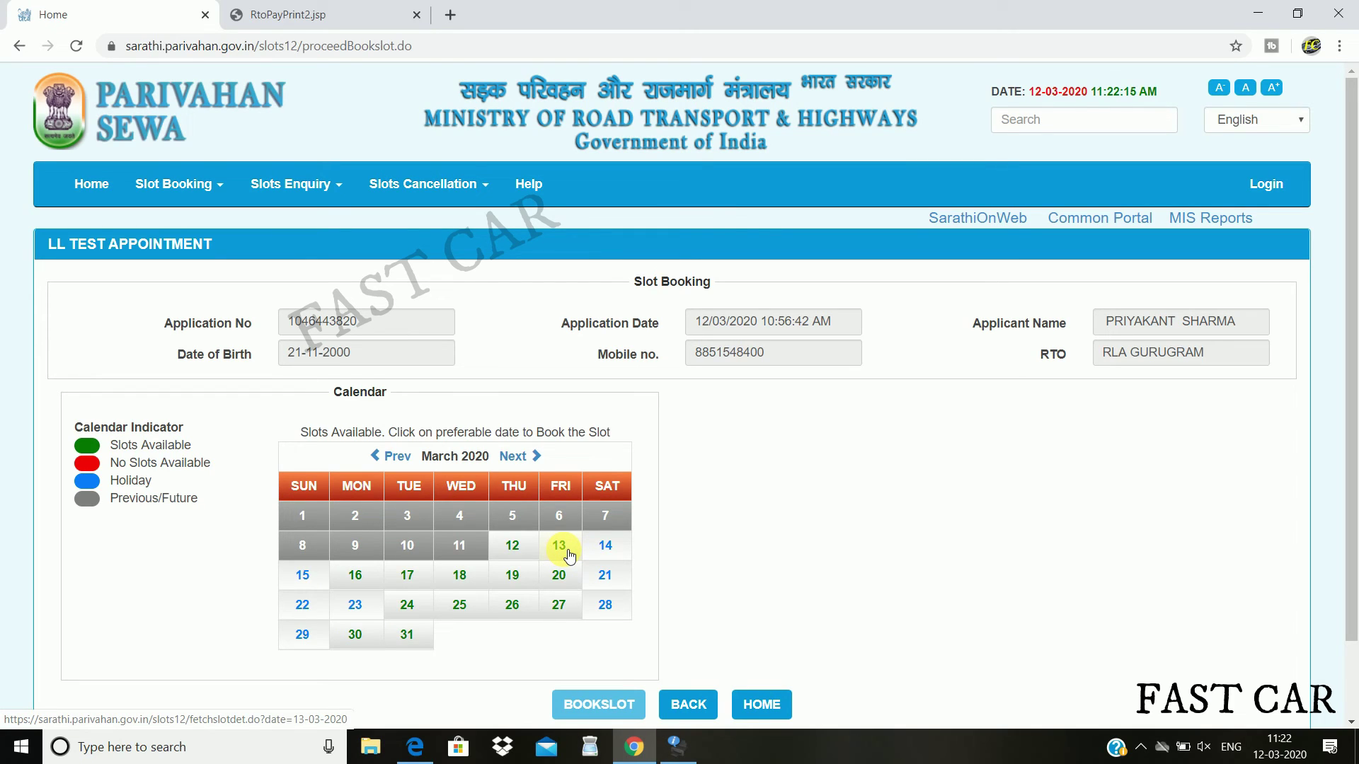
pyautogui.click(567, 551)
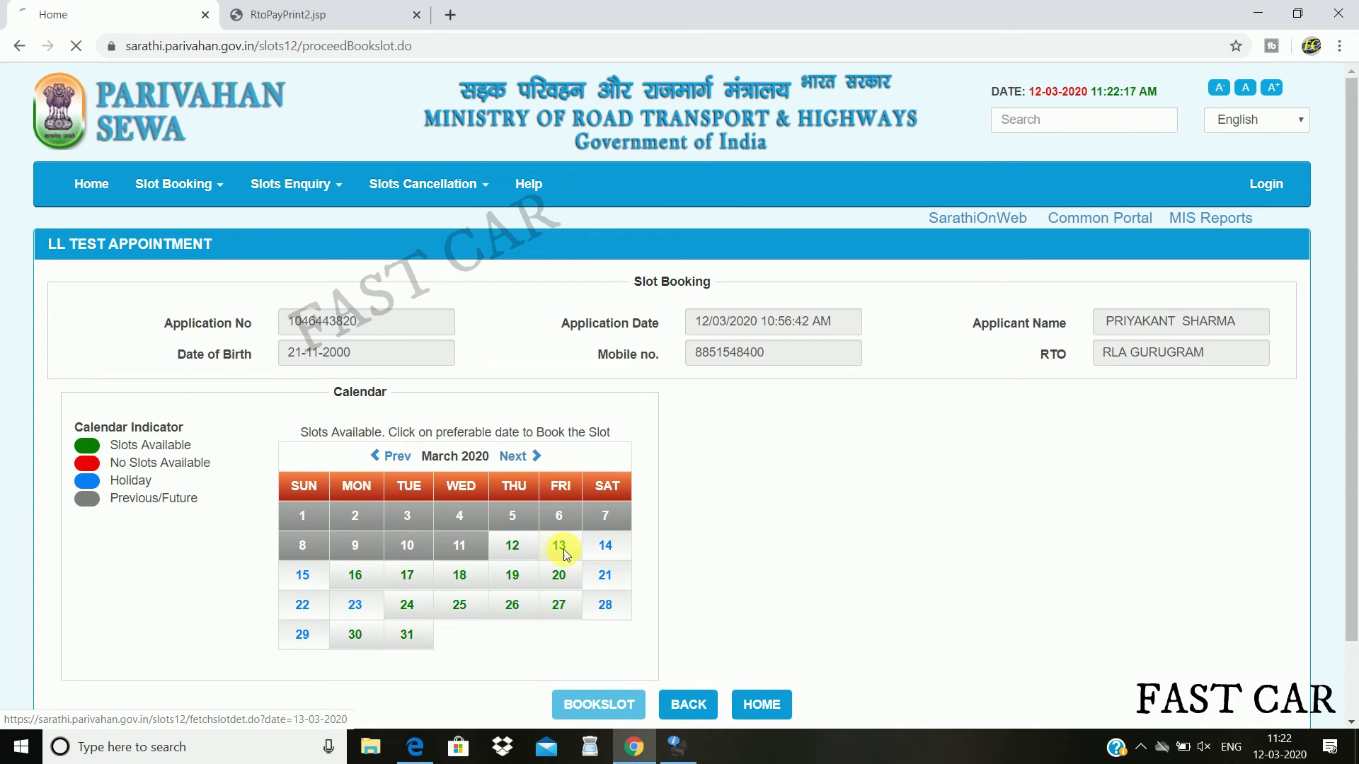